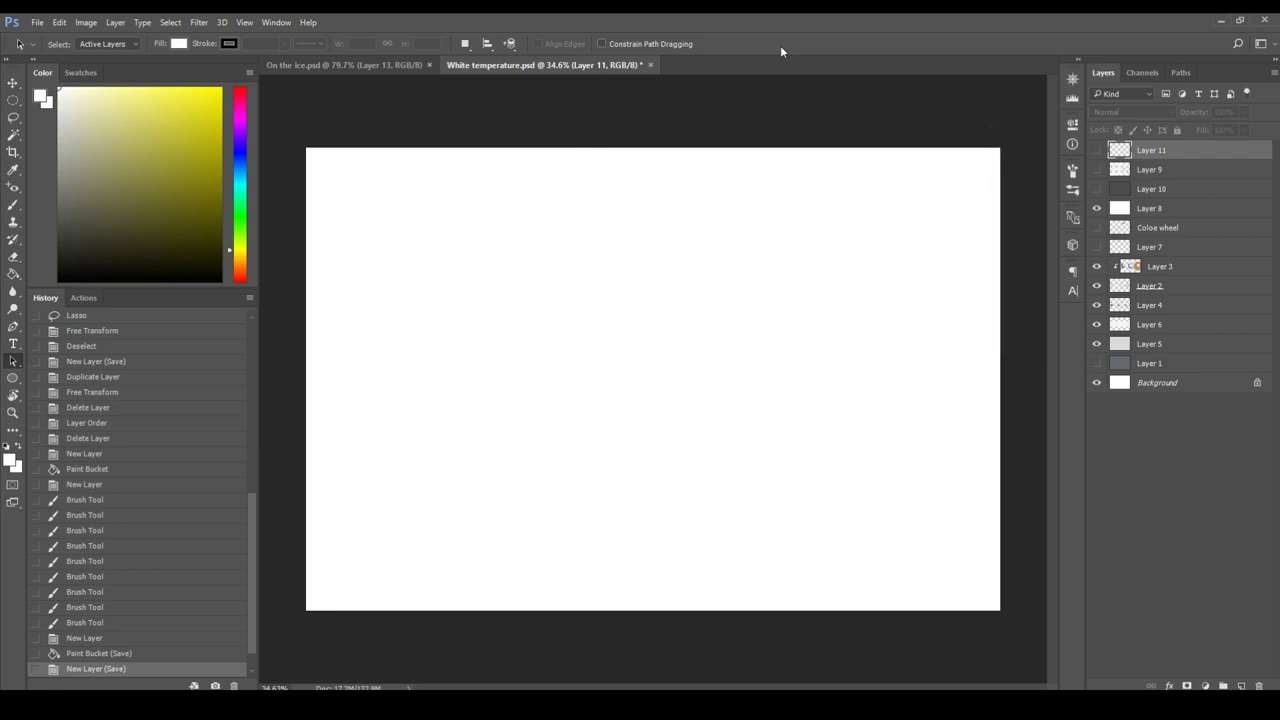
Set the foreground colour to a muted blue using the Color panel's field and hue slider.
left_click(114, 137)
mouse_move(240, 148)
left_mouse_down()
mouse_move(238, 122)
mouse_move(240, 180)
mouse_move(239, 163)
left_mouse_up()
Select Layer 8 and add a new Layer 12 above it.
left_click(1138, 208)
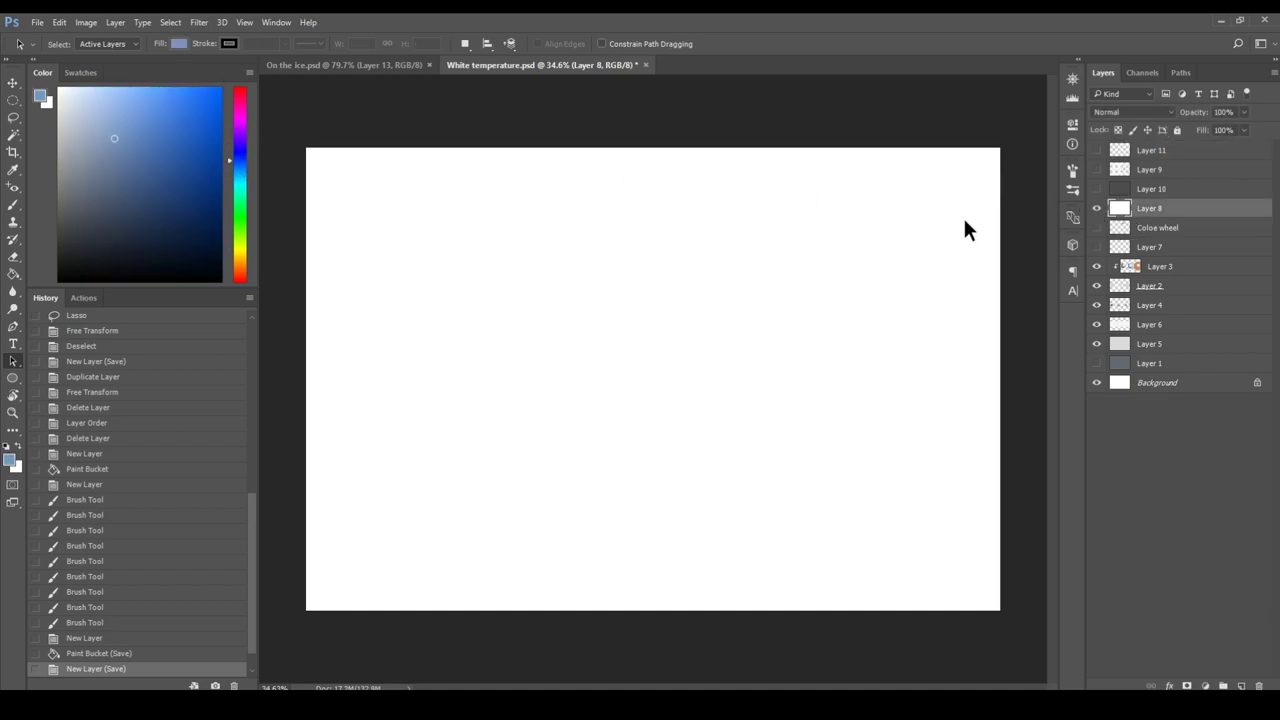
key("ctrl+shift+n")
key("Return")
Paint a trial blue sphere with a light-cyan highlight and dark-blue shadow, then erase it.
key("b")
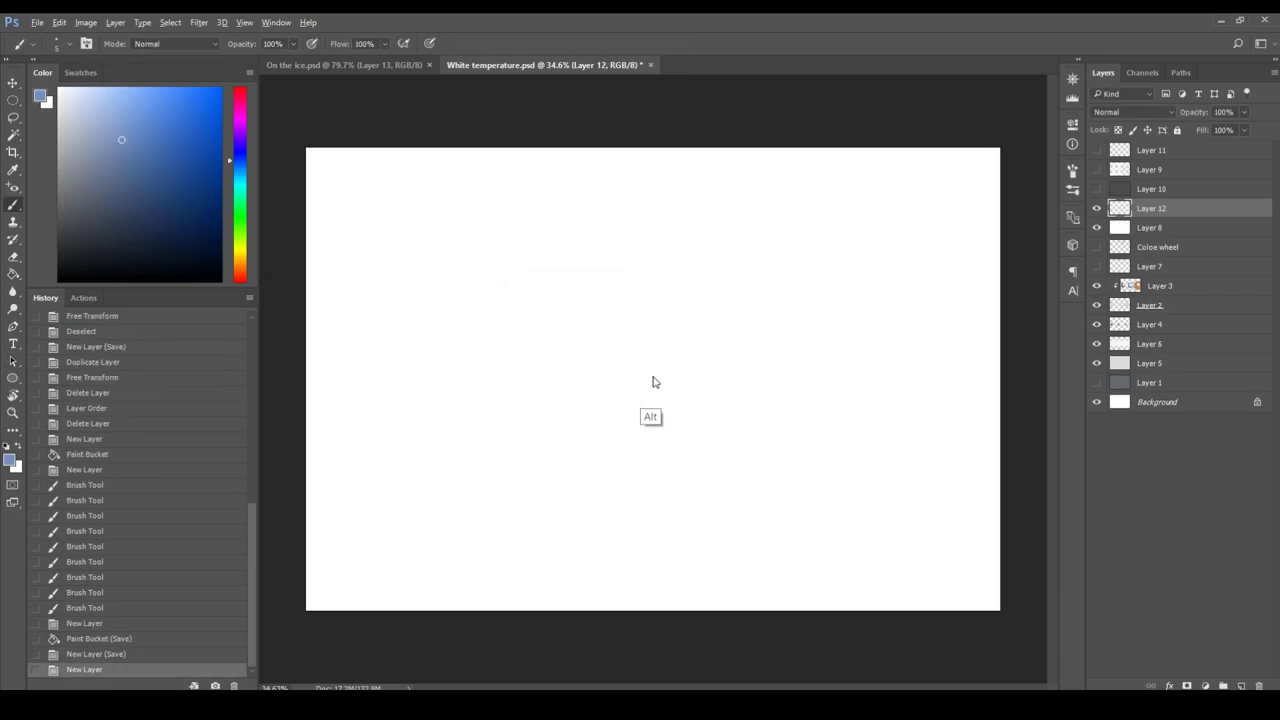
mouse_move(606, 351)
left_mouse_down()
mouse_move(660, 350)
mouse_move(640, 365)
left_mouse_up()
left_click_drag(121, 139, 86, 104)
left_click(240, 175)
mouse_move(652, 296)
left_mouse_down()
mouse_move(673, 294)
mouse_move(680, 332)
left_mouse_up()
left_click(600, 310, "alt")
left_click_drag(630, 378, 640, 378)
mouse_move(584, 328)
left_mouse_down()
mouse_move(588, 400)
mouse_move(638, 428)
left_mouse_up()
key("e")
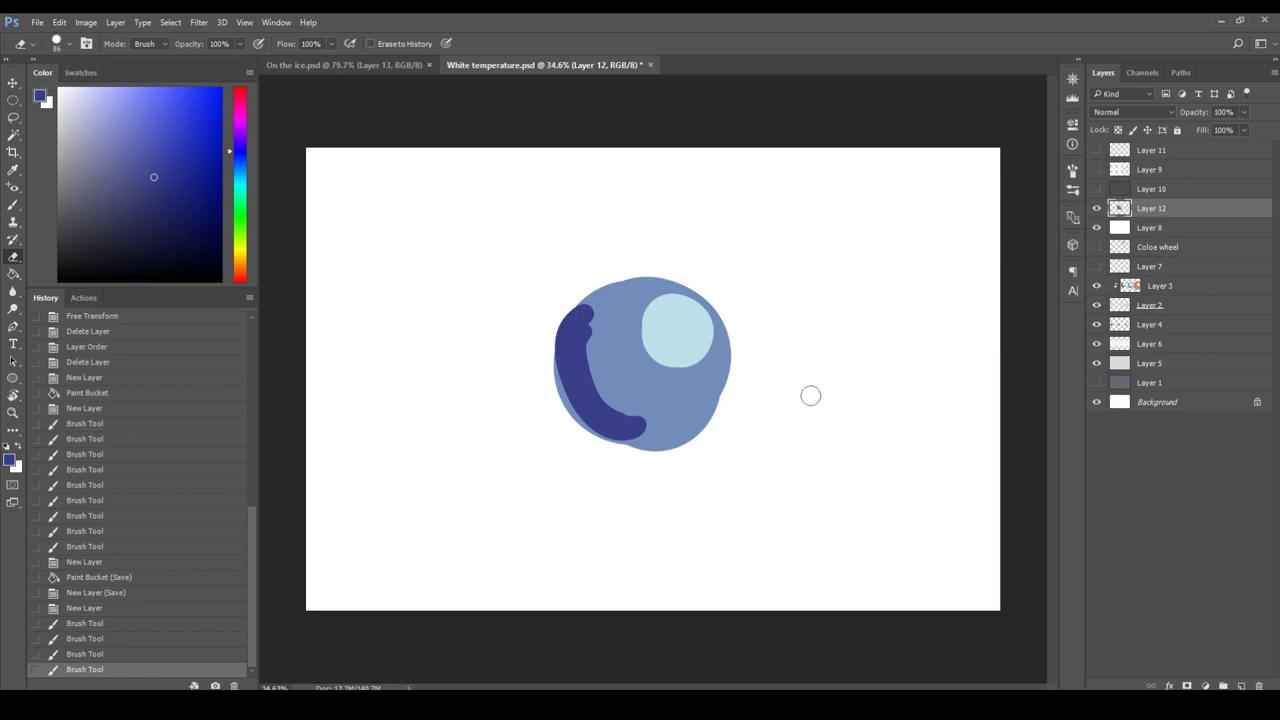
mouse_move(694, 370)
left_mouse_down()
mouse_move(820, 378)
mouse_move(691, 421)
mouse_move(638, 303)
mouse_move(593, 320)
mouse_move(637, 391)
left_mouse_up()
Set the brush colour to white and show Layer 9's pastel blobs and Layer 10's dark grey background.
key("b")
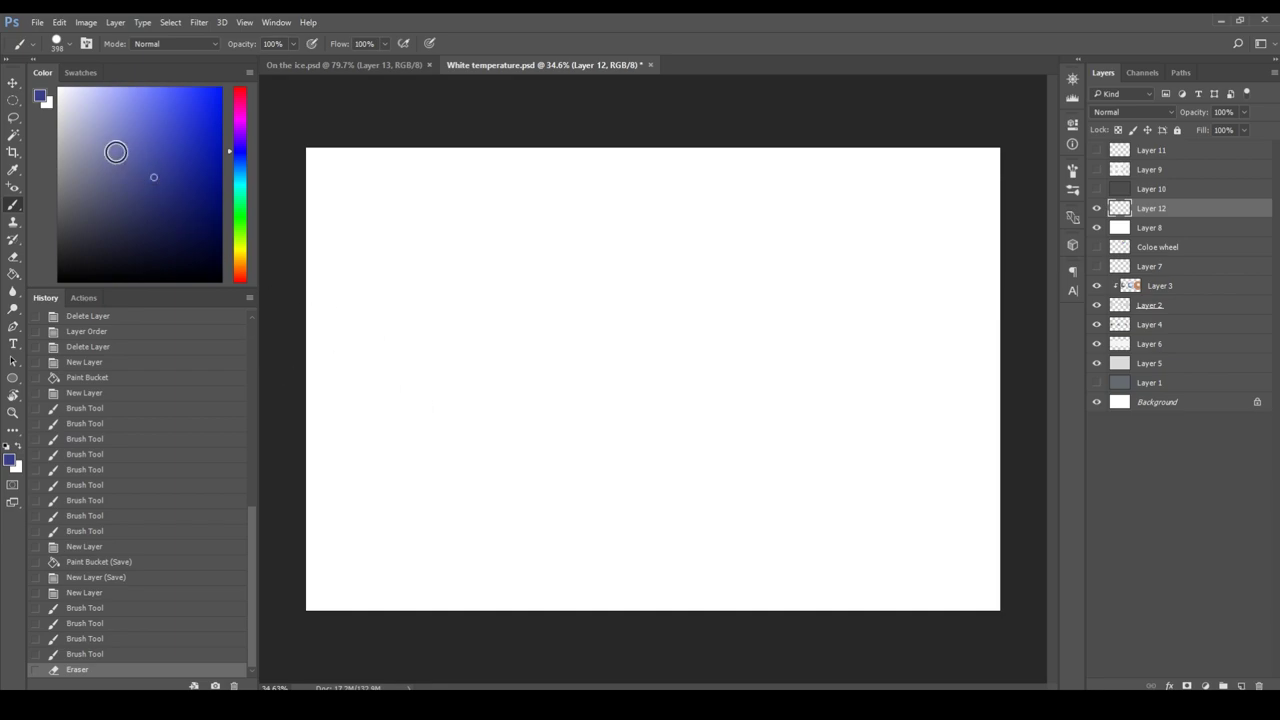
mouse_move(112, 152)
left_mouse_down()
mouse_move(149, 134)
mouse_move(58, 88)
left_mouse_up()
left_click(1096, 172)
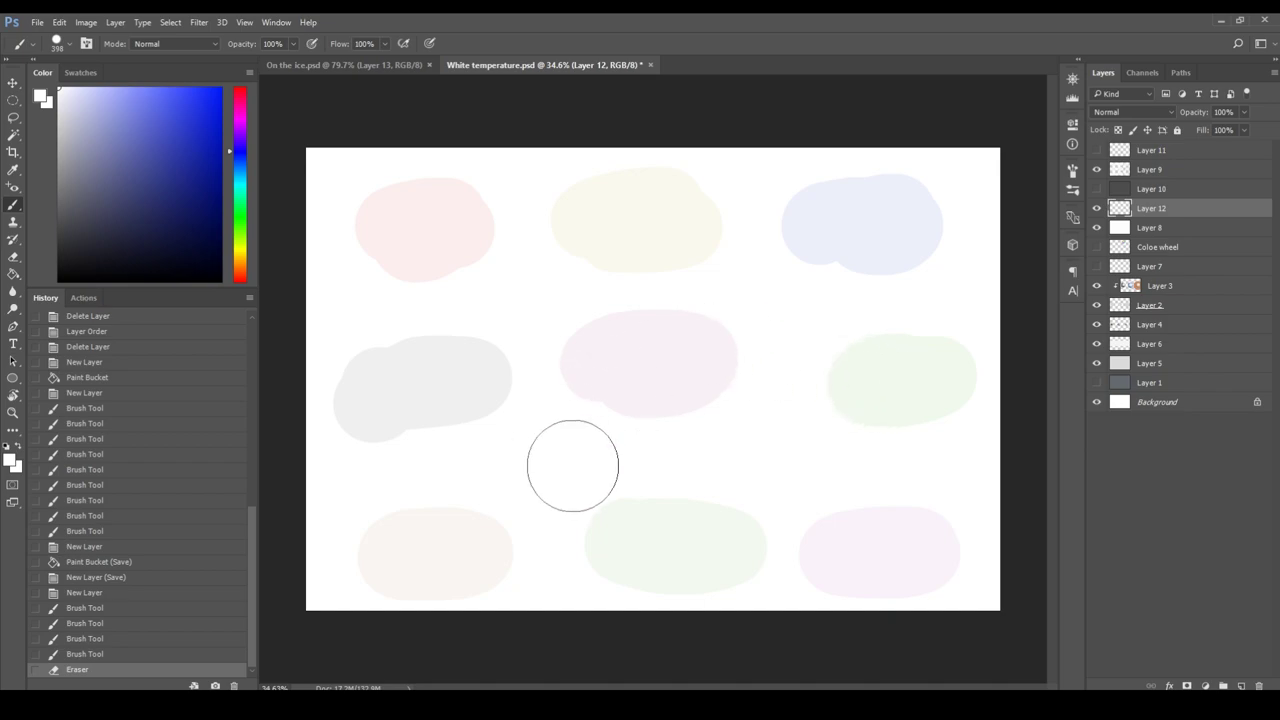
left_click(1096, 189)
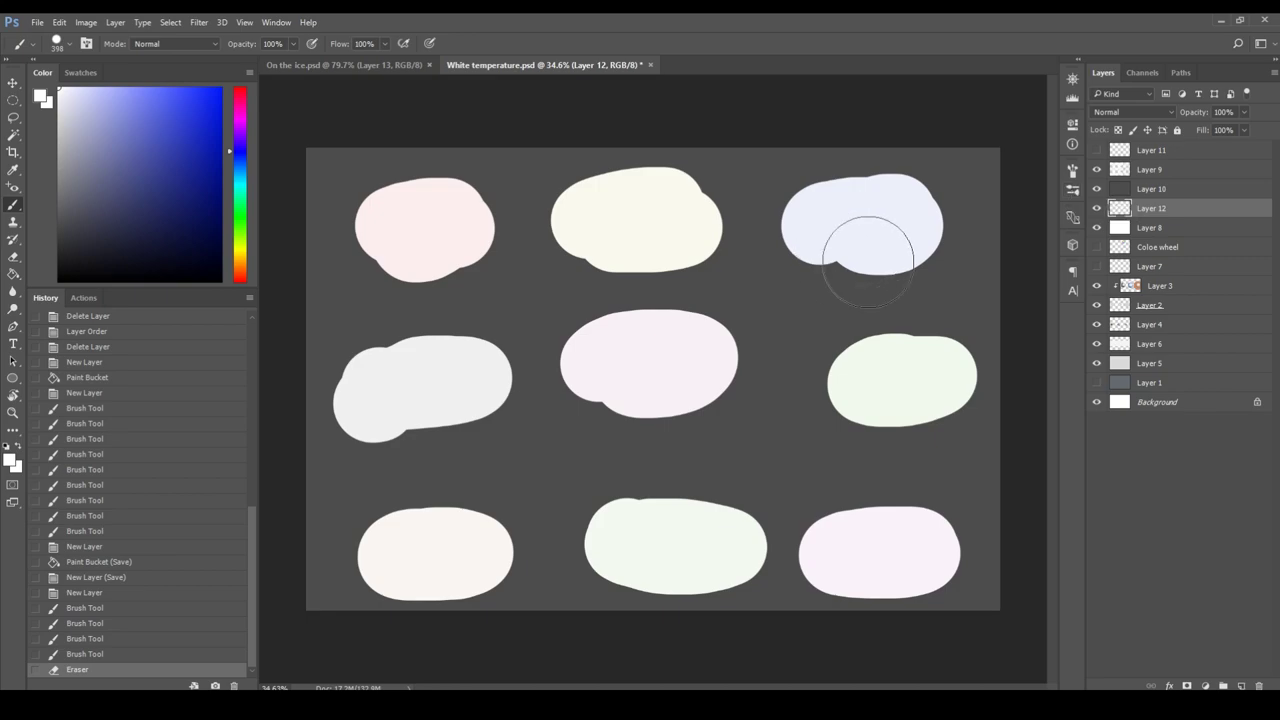
Undo the trial blue strokes on Layer 9's blue blob and hide the pastel blobs layer.
left_click(1145, 172)
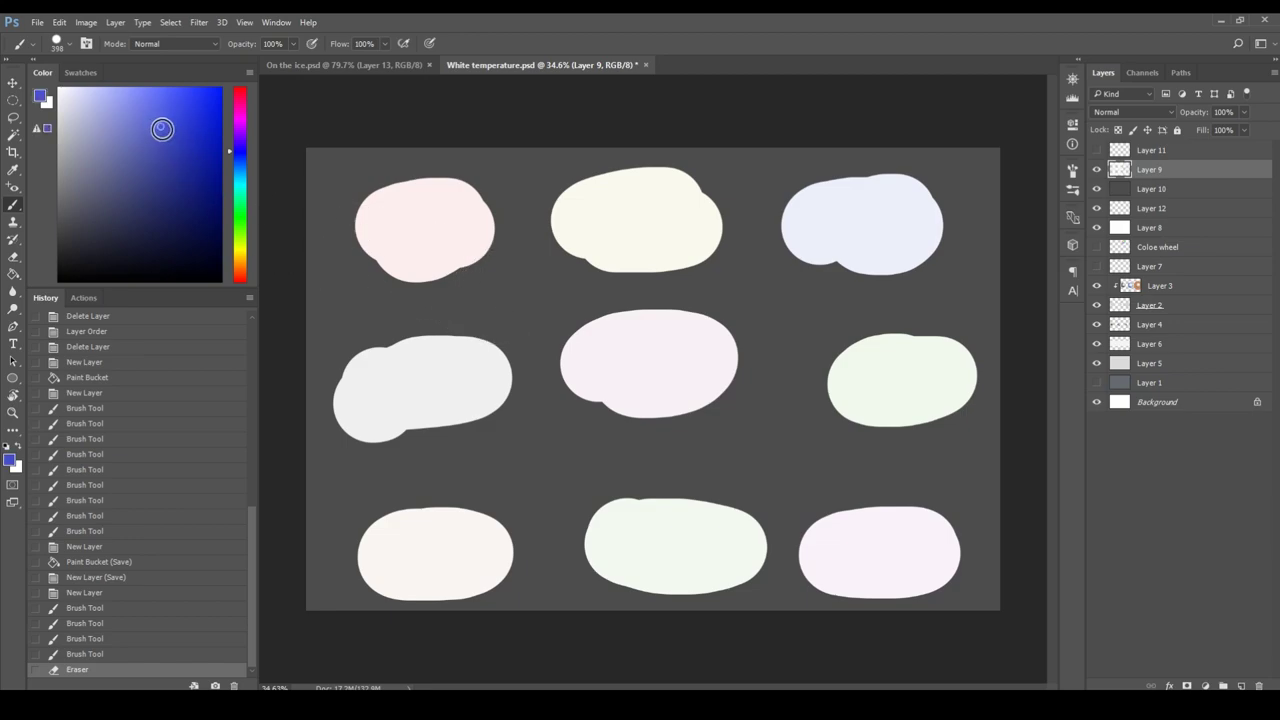
left_click(124, 146)
mouse_move(723, 177)
left_mouse_down()
mouse_move(826, 209)
mouse_move(795, 212)
mouse_move(843, 229)
mouse_move(877, 263)
mouse_move(836, 234)
mouse_move(850, 250)
left_mouse_up()
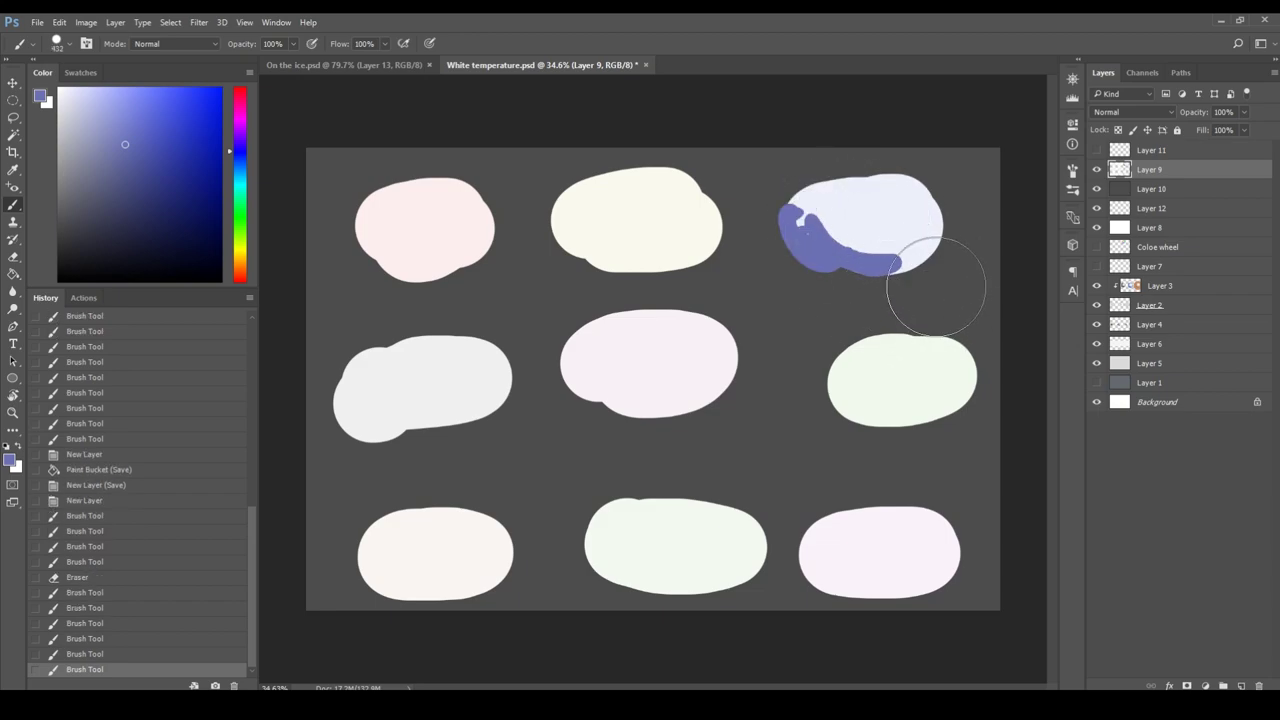
key("ctrl+alt+z")
key("ctrl+alt+z")
key("ctrl+alt+z")
key("ctrl+alt+z")
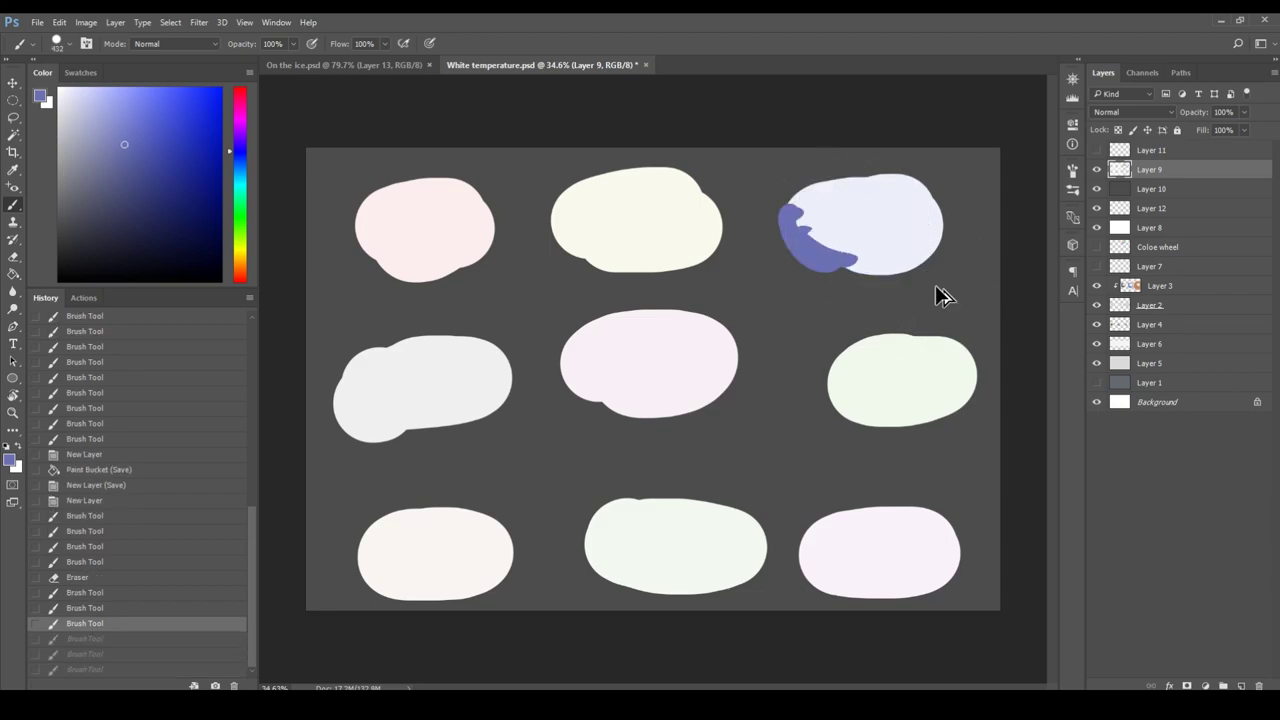
key("ctrl+alt+z")
key("ctrl+alt+z")
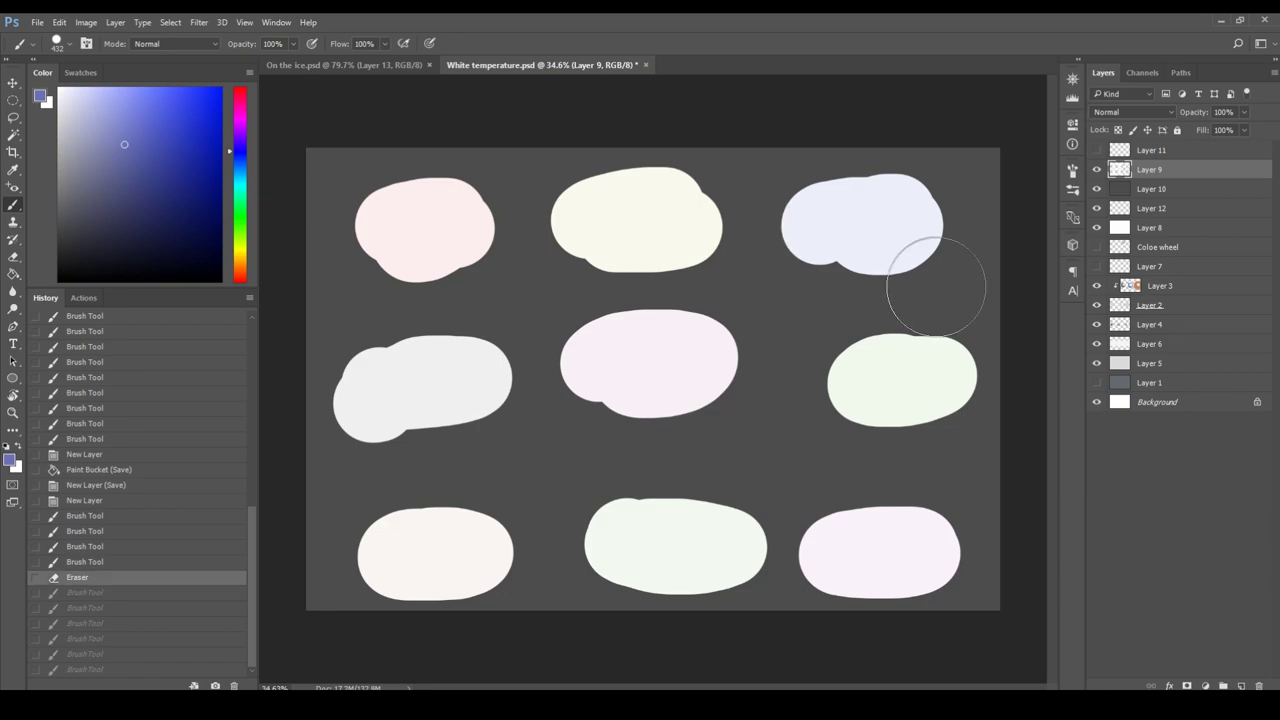
left_click(1097, 169)
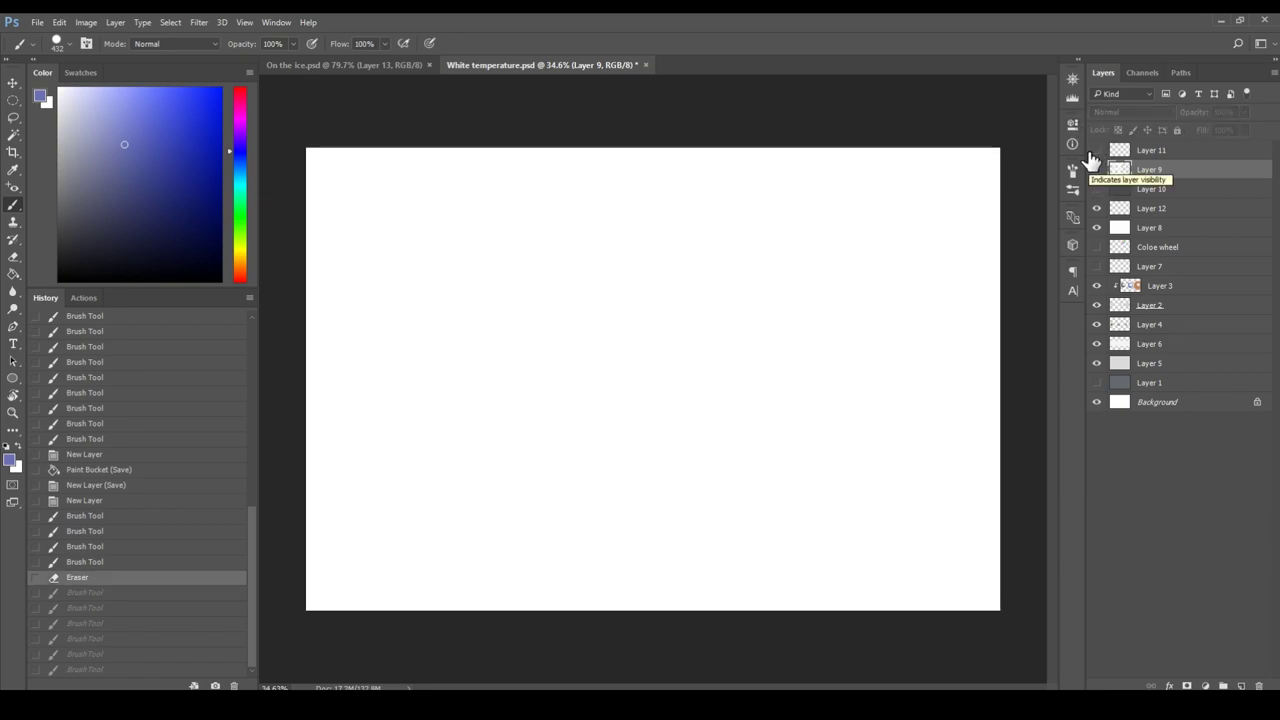
Hide Layers 12 and 8 and paint a red X over the grey sphere.
left_click(77, 111)
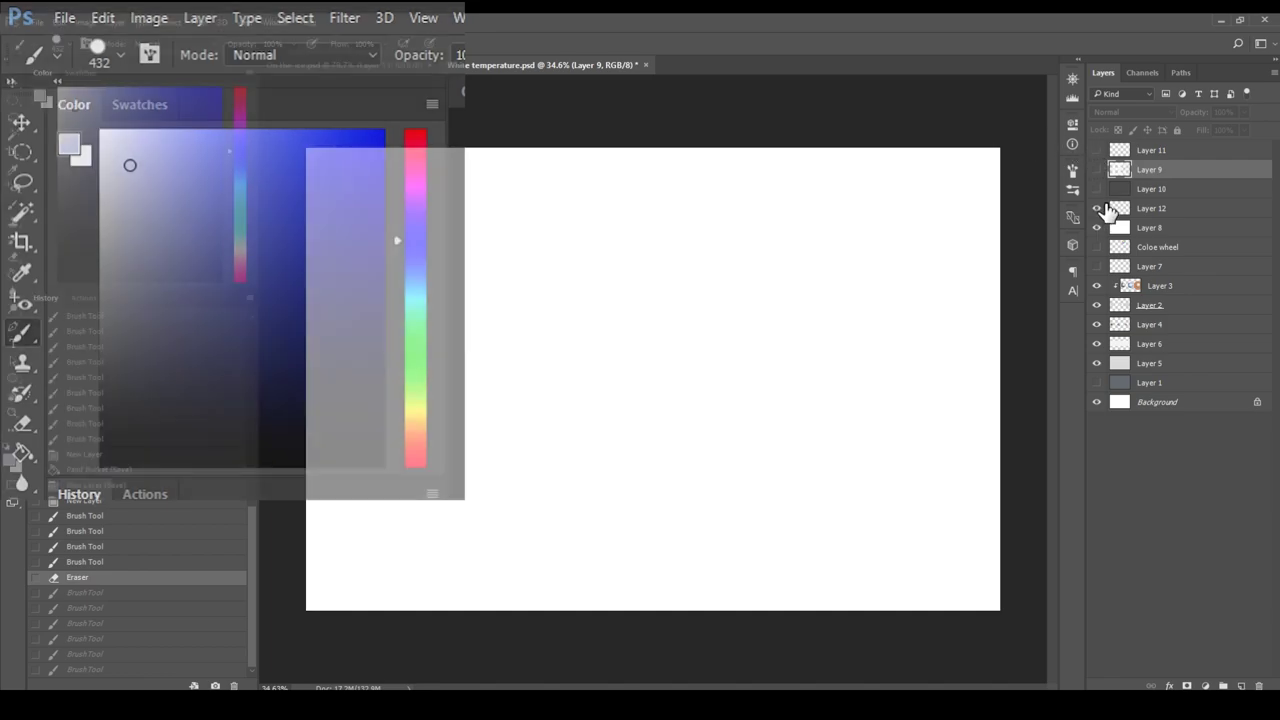
left_click_drag(1097, 208, 1100, 244)
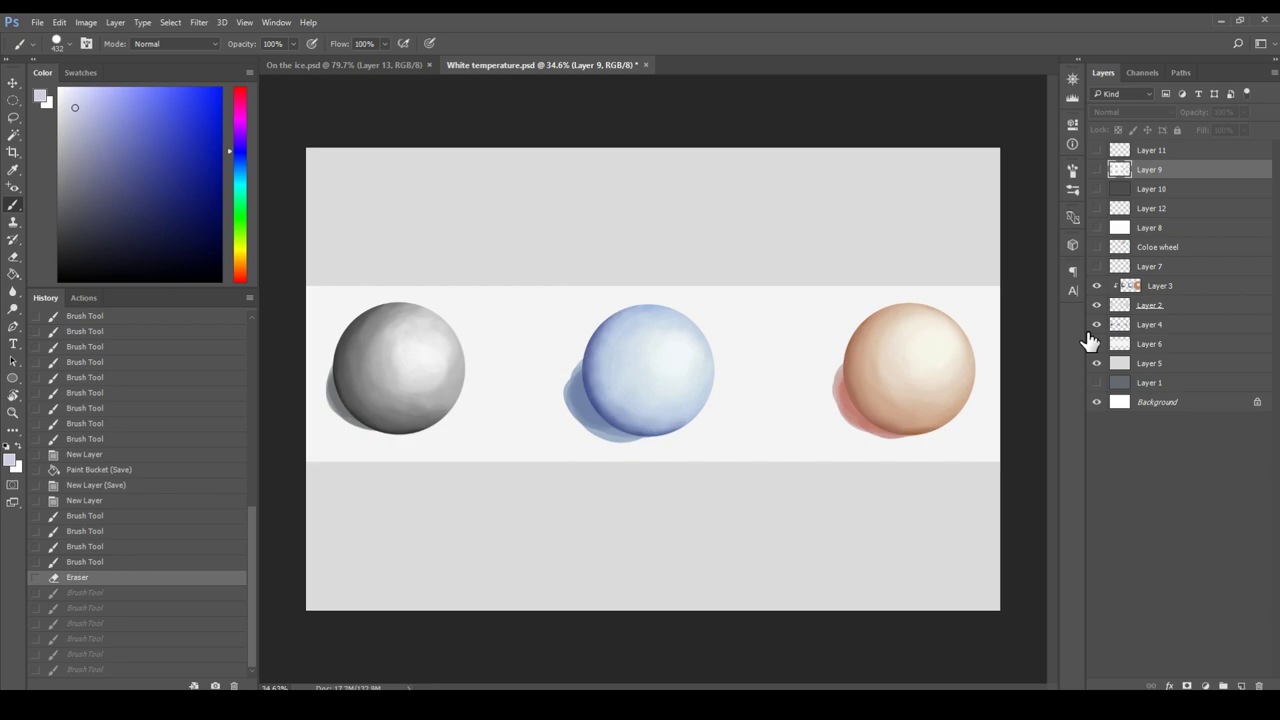
mouse_move(382, 302)
left_mouse_down()
mouse_move(386, 206)
mouse_move(405, 228)
left_mouse_up()
key("ctrl+alt+z")
key("ctrl+alt+z")
left_click_drag(343, 198, 430, 340)
left_click_drag(340, 318, 492, 148)
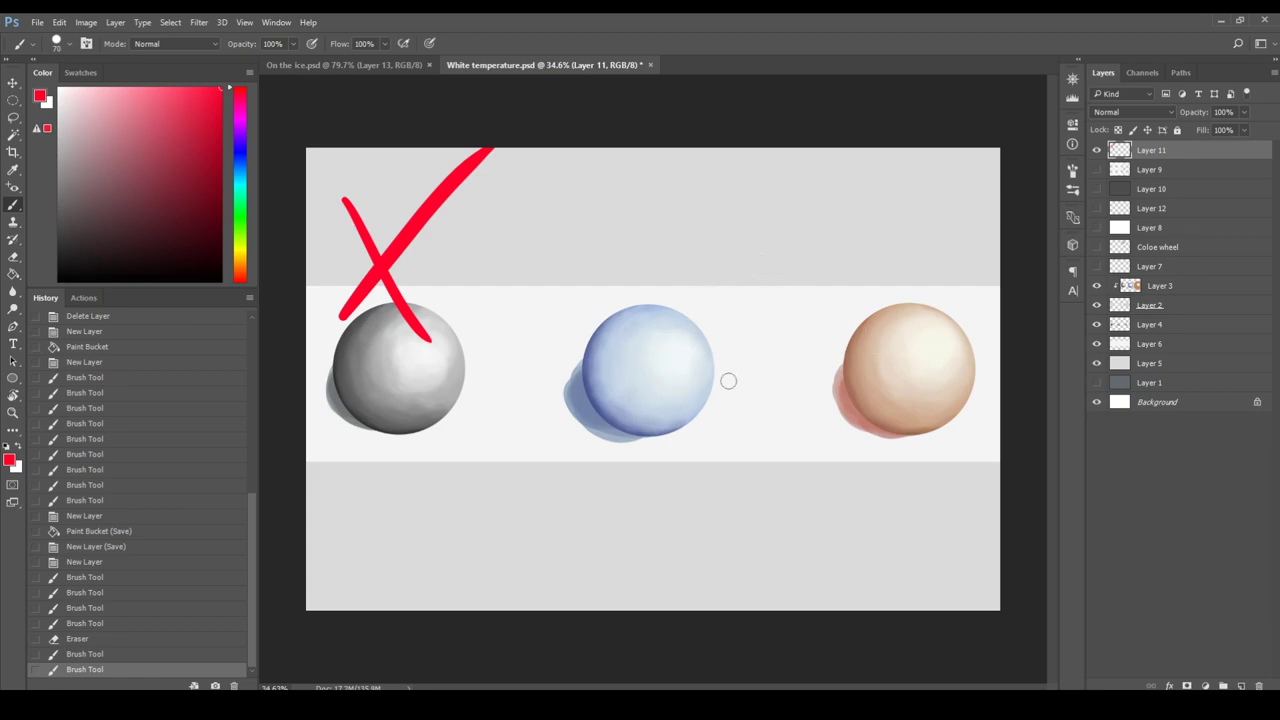
Draw a red double-headed arrow between the blue and peach spheres.
mouse_move(729, 380)
left_mouse_down()
mouse_move(745, 365)
mouse_move(733, 442)
left_mouse_up()
key("ctrl+z")
mouse_move(737, 372)
left_mouse_down()
mouse_move(791, 351)
mouse_move(788, 378)
left_mouse_up()
mouse_move(752, 346)
left_mouse_down()
mouse_move(796, 400)
mouse_move(795, 380)
mouse_move(758, 370)
mouse_move(750, 450)
left_mouse_up()
key("e")
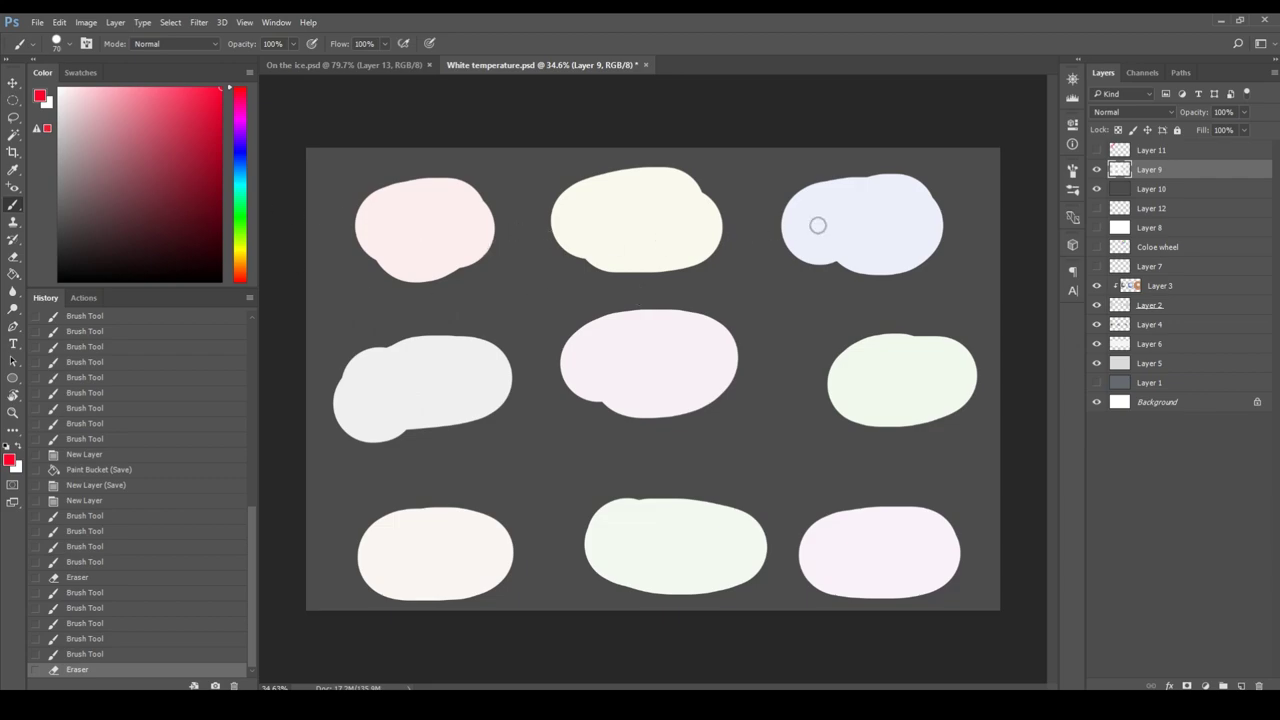
Try red marks on the blue and yellow blobs and a check above the blue sphere, undoing each.
mouse_move(786, 293)
left_mouse_down()
mouse_move(826, 199)
mouse_move(852, 234)
mouse_move(905, 225)
left_mouse_up()
key("ctrl+z")
left_click_drag(558, 238, 671, 205)
key("ctrl+z")
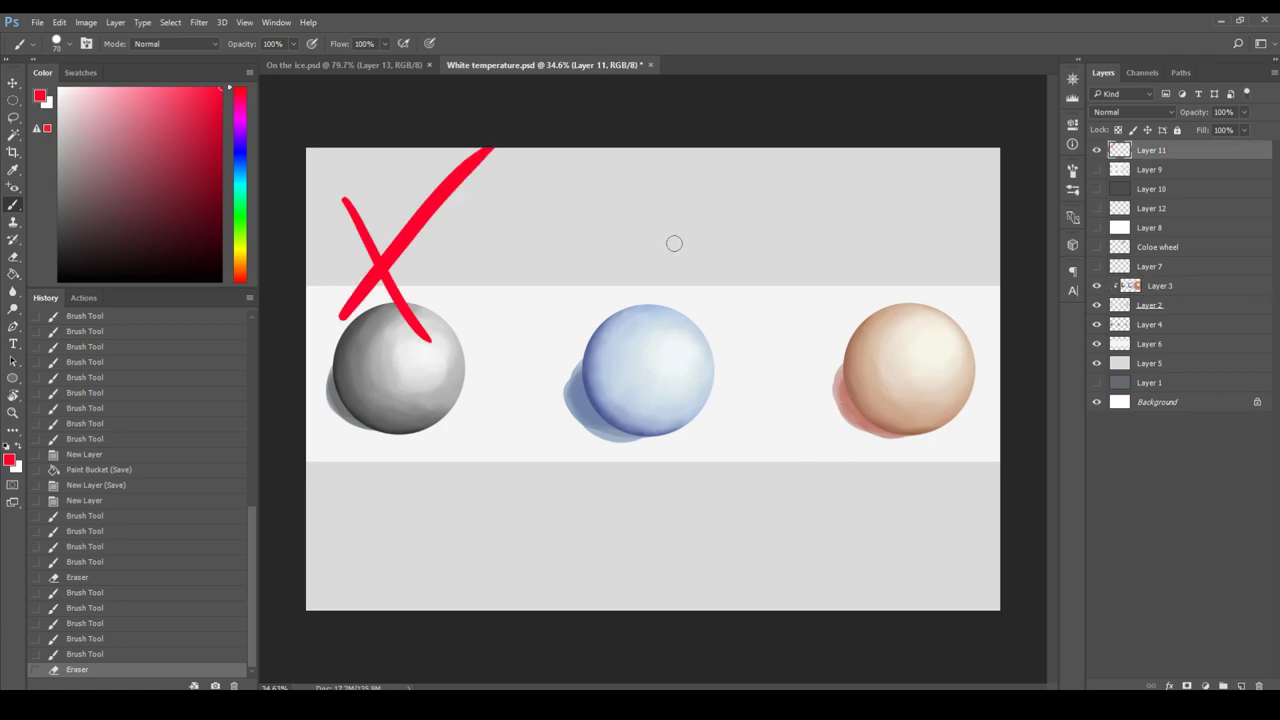
left_click_drag(674, 243, 660, 296)
left_click_drag(650, 266, 662, 296)
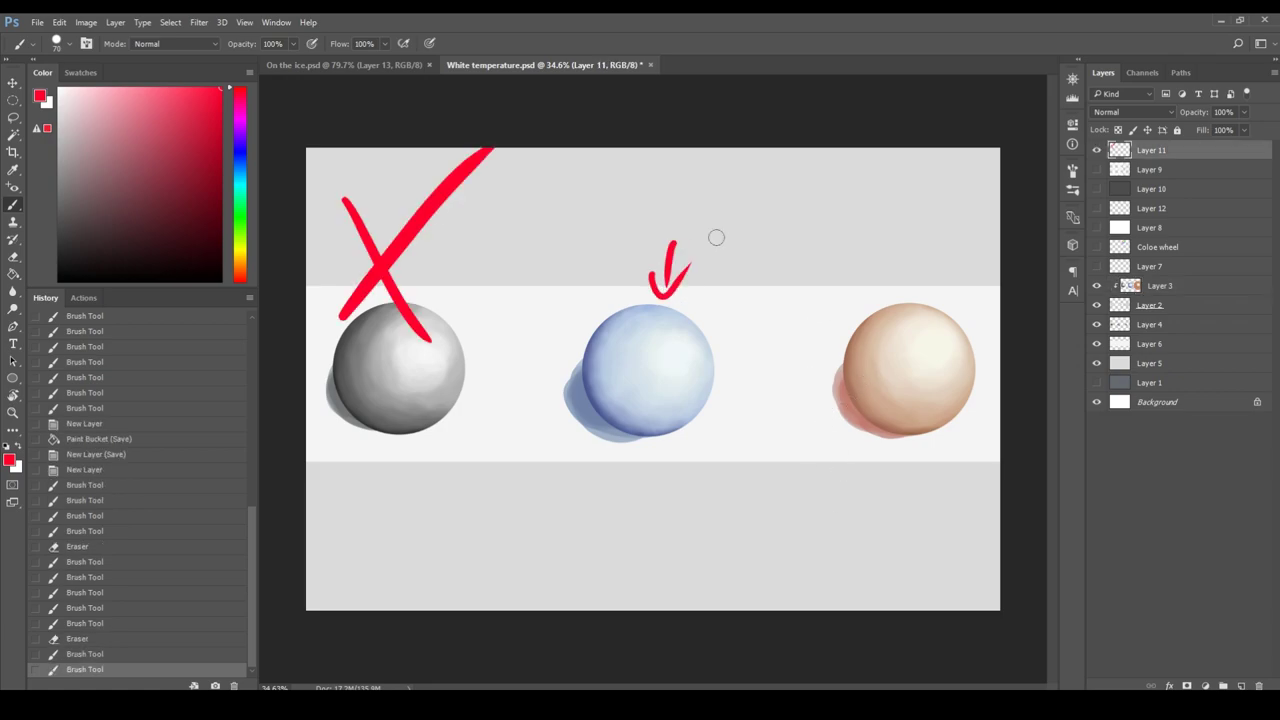
key("ctrl+alt+z")
key("ctrl+alt+z")
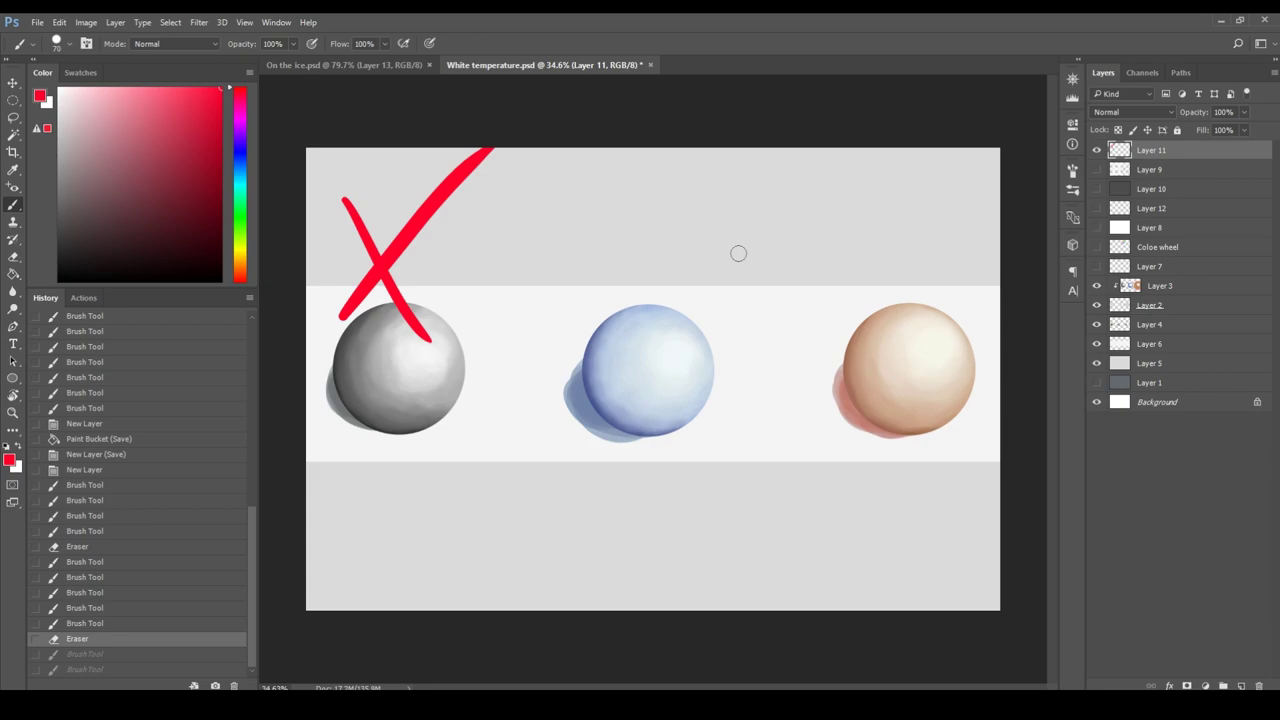
Try and undo a red check above the peach sphere and red circles around both coloured spheres.
mouse_move(916, 234)
left_mouse_down()
mouse_move(914, 290)
mouse_move(940, 250)
left_mouse_up()
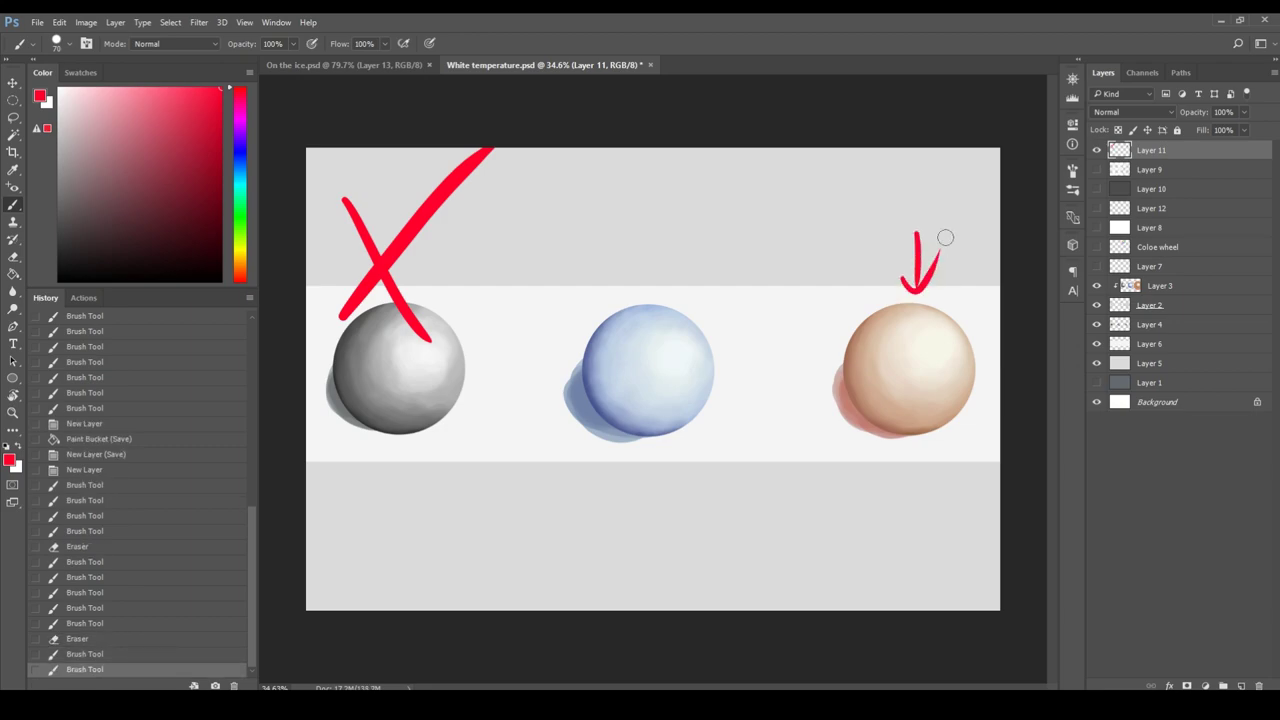
key("ctrl+alt+z")
key("ctrl+alt+z")
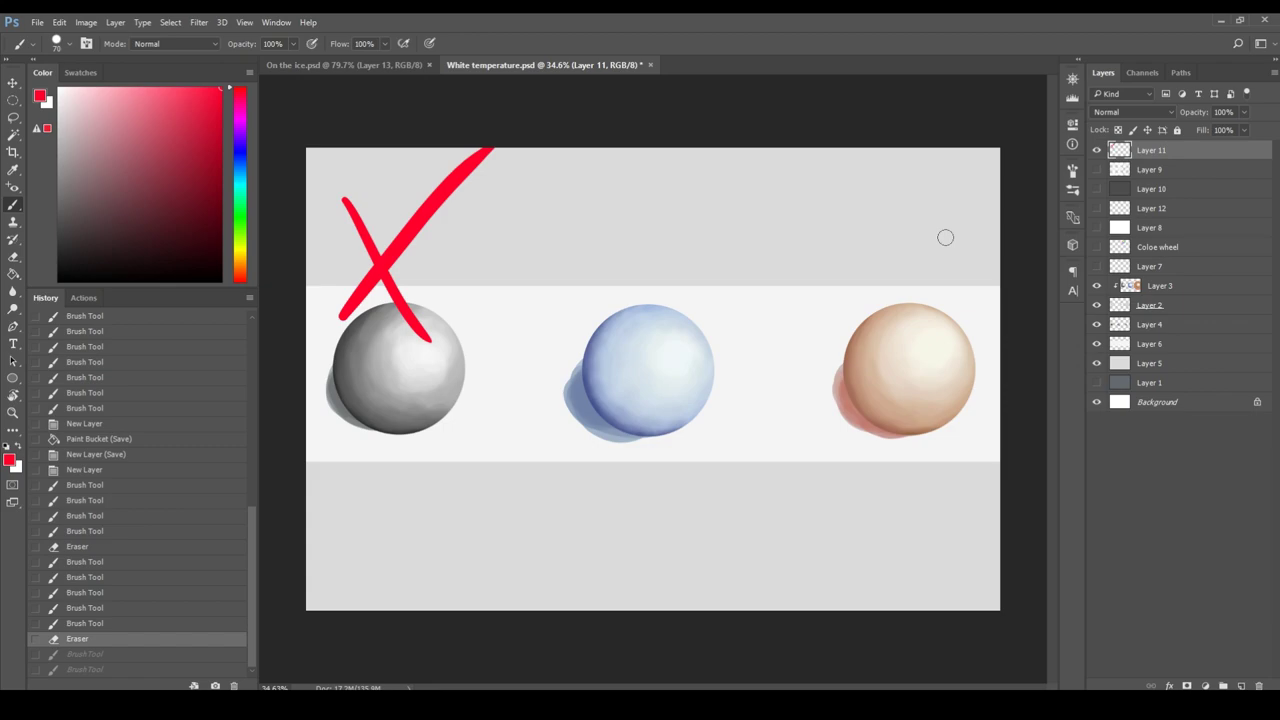
mouse_move(600, 319)
left_mouse_down()
mouse_move(557, 354)
mouse_move(650, 300)
left_mouse_up()
key("ctrl+alt+z")
mouse_move(848, 298)
left_mouse_down()
mouse_move(986, 439)
mouse_move(845, 295)
left_mouse_up()
key("ctrl+alt+z")
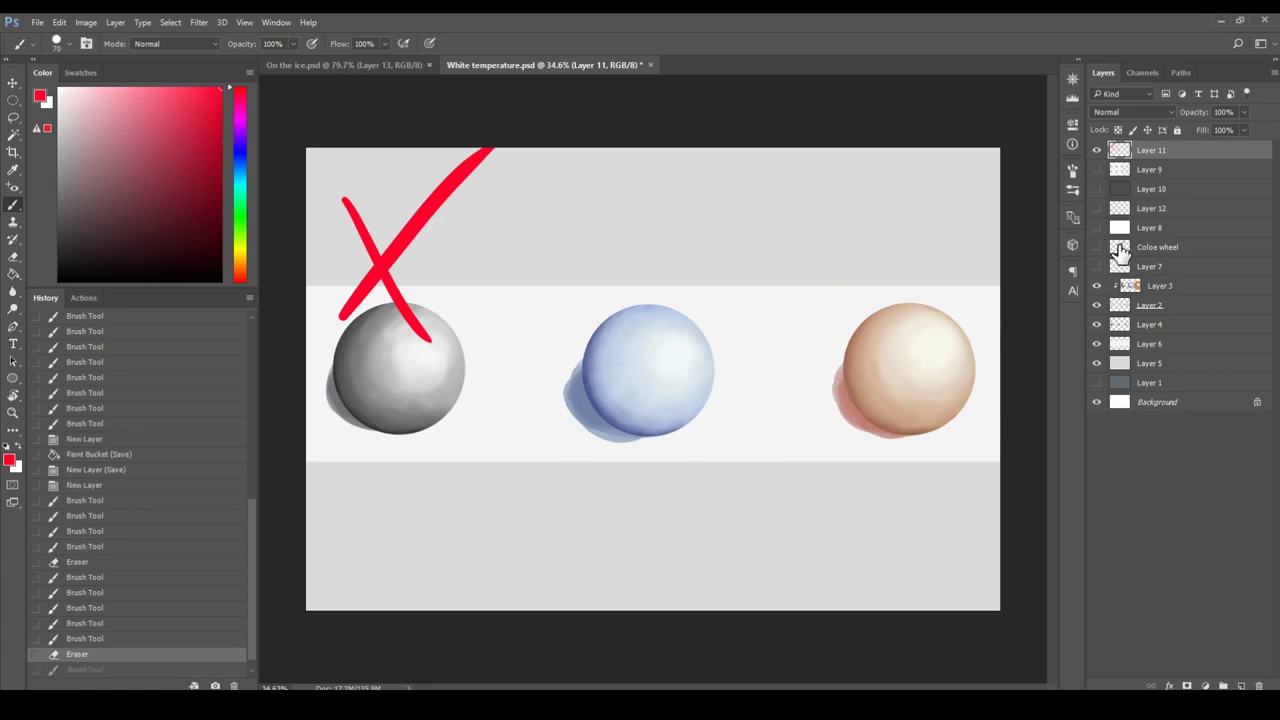
Show the snowflake, figure, fire and sun sketches and the colour wheel layer, zoomed in.
left_click(1096, 266)
left_click(1096, 247)
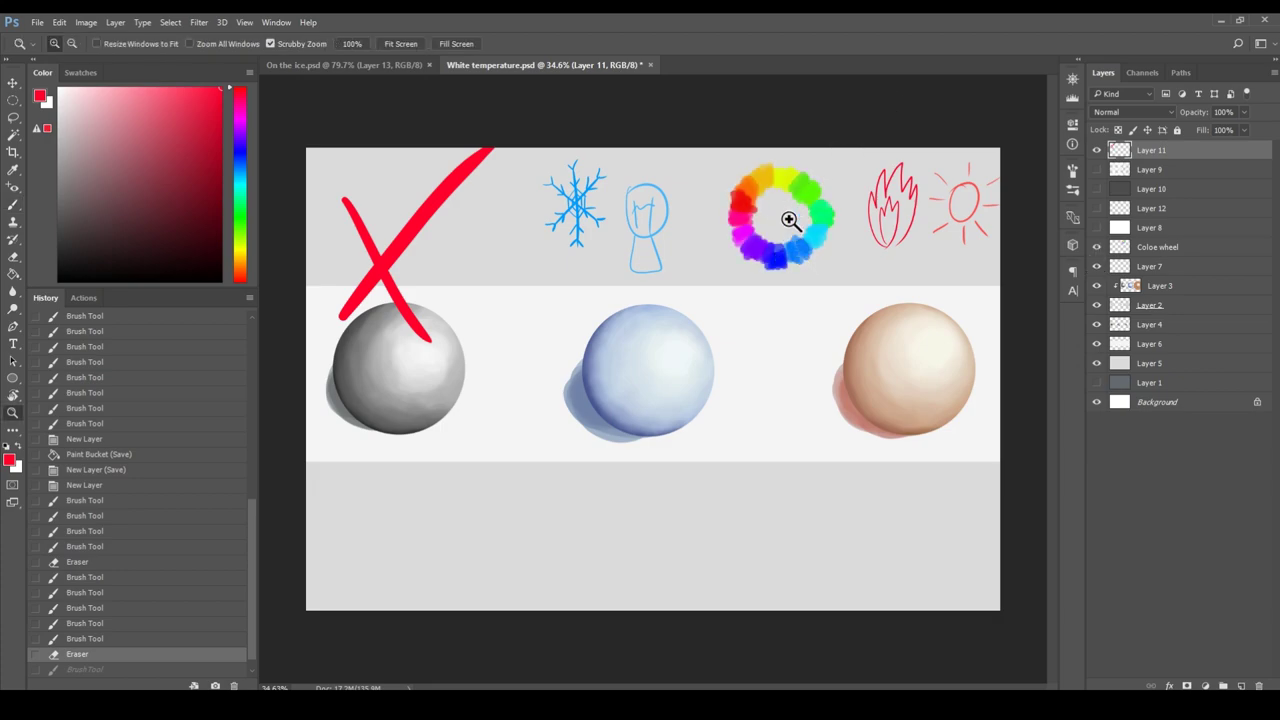
scroll(833, 212, "up", 4)
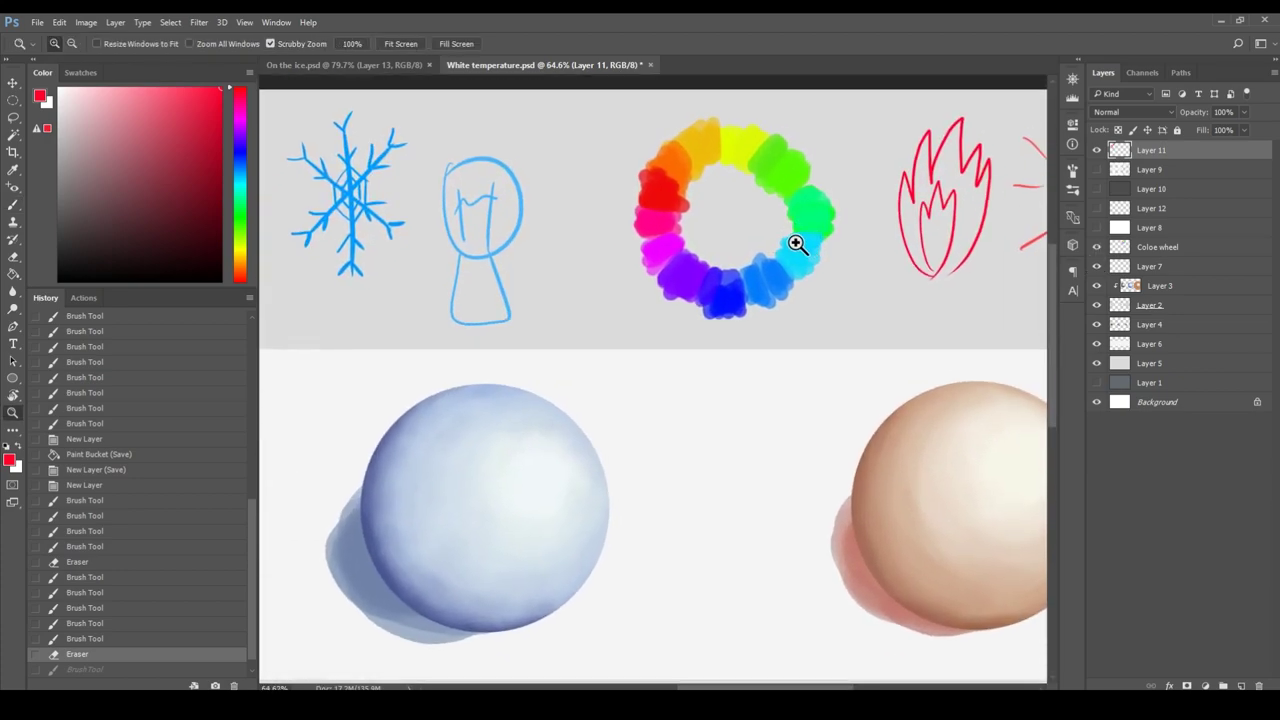
key("z")
scroll(881, 245, "down", 1)
scroll(881, 245, "down", 2)
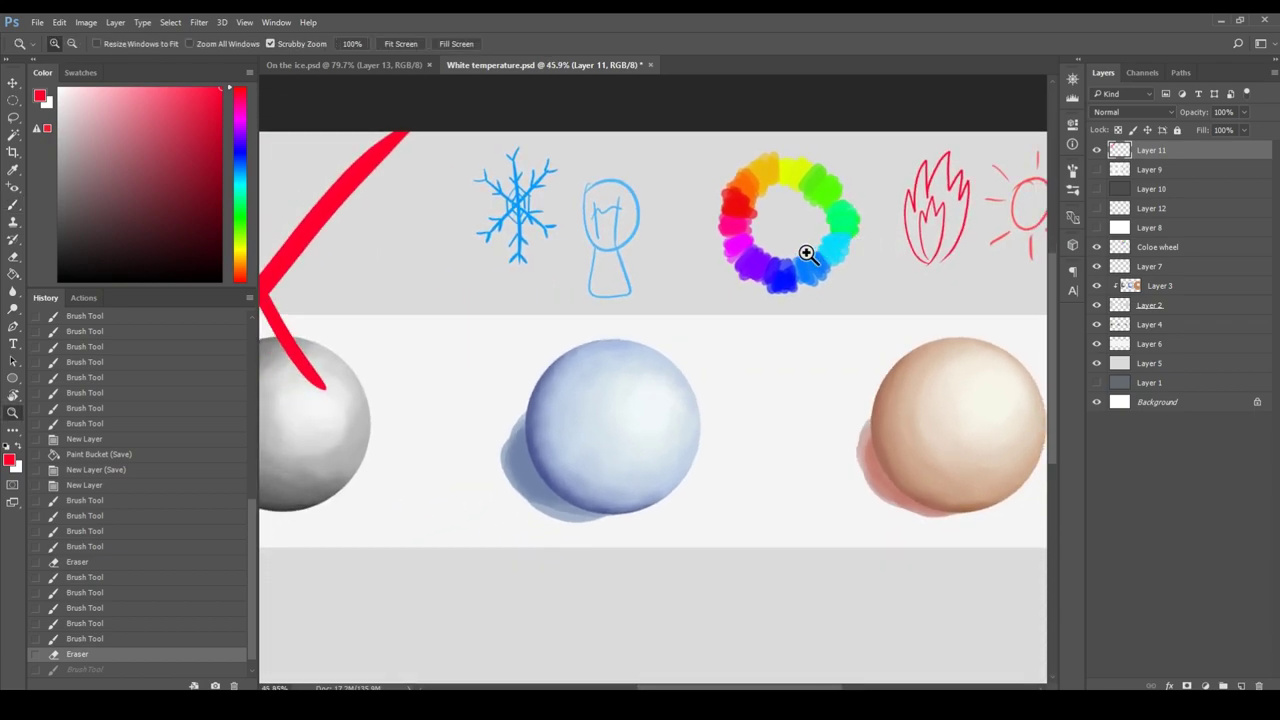
Try and undo a red ring around the colour wheel and red V strokes over the peach sphere.
key("b")
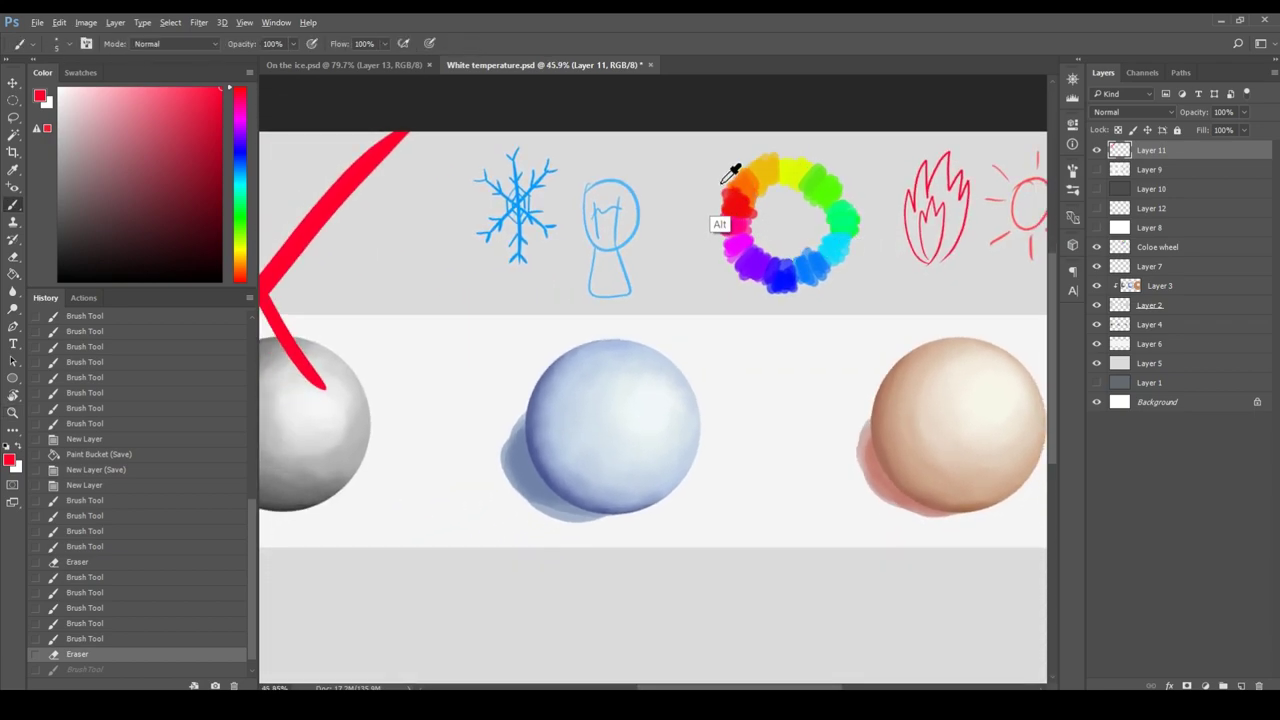
mouse_move(736, 170)
left_mouse_down()
mouse_move(803, 240)
mouse_move(897, 218)
mouse_move(811, 295)
left_mouse_up()
key("ctrl+z")
key("ctrl+z")
left_click_drag(786, 391, 750, 385)
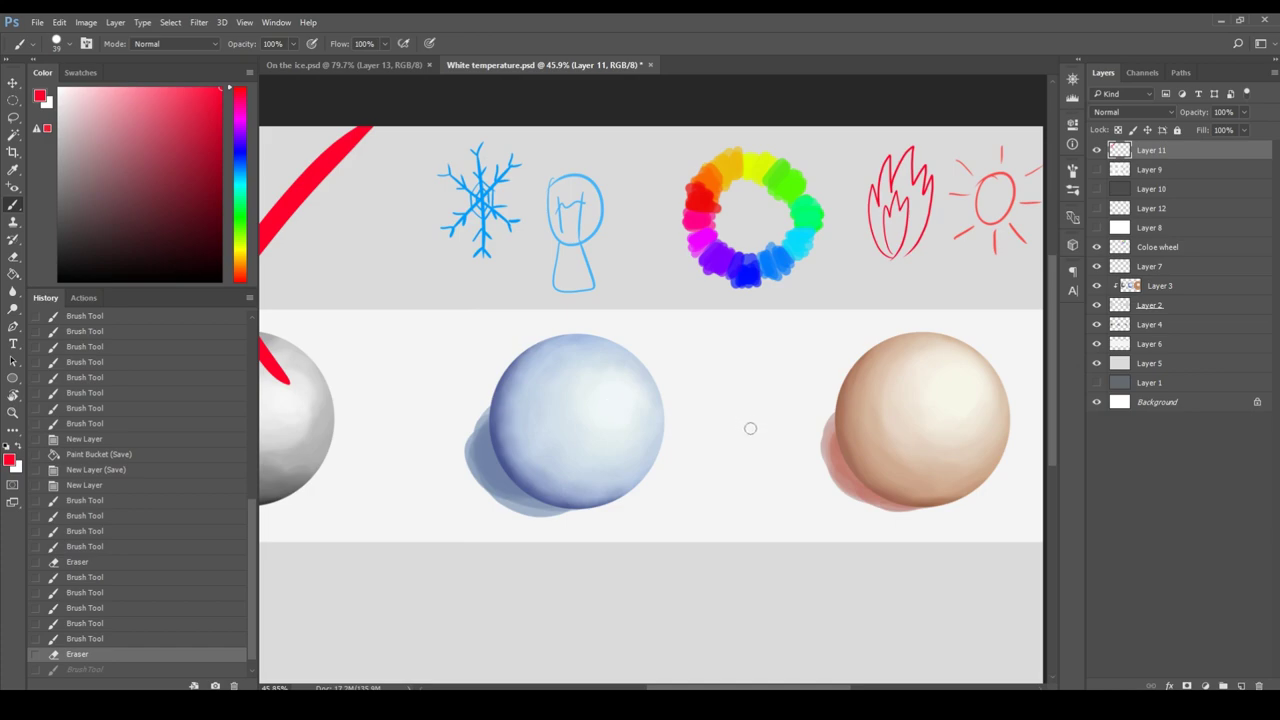
left_click_drag(771, 414, 682, 428)
mouse_move(831, 302)
left_mouse_down()
mouse_move(818, 368)
mouse_move(840, 372)
mouse_move(830, 360)
mouse_move(867, 303)
left_mouse_up()
key("ctrl+alt+z")
key("ctrl+alt+z")
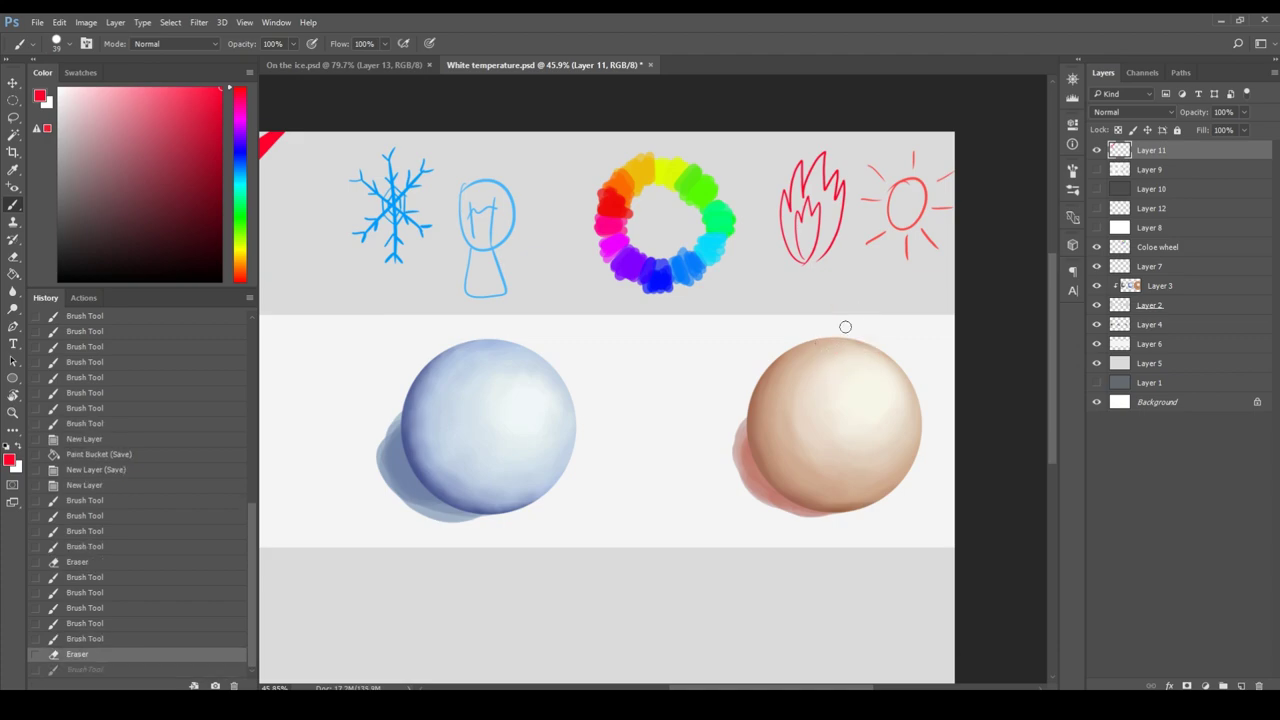
left_click(380, 65)
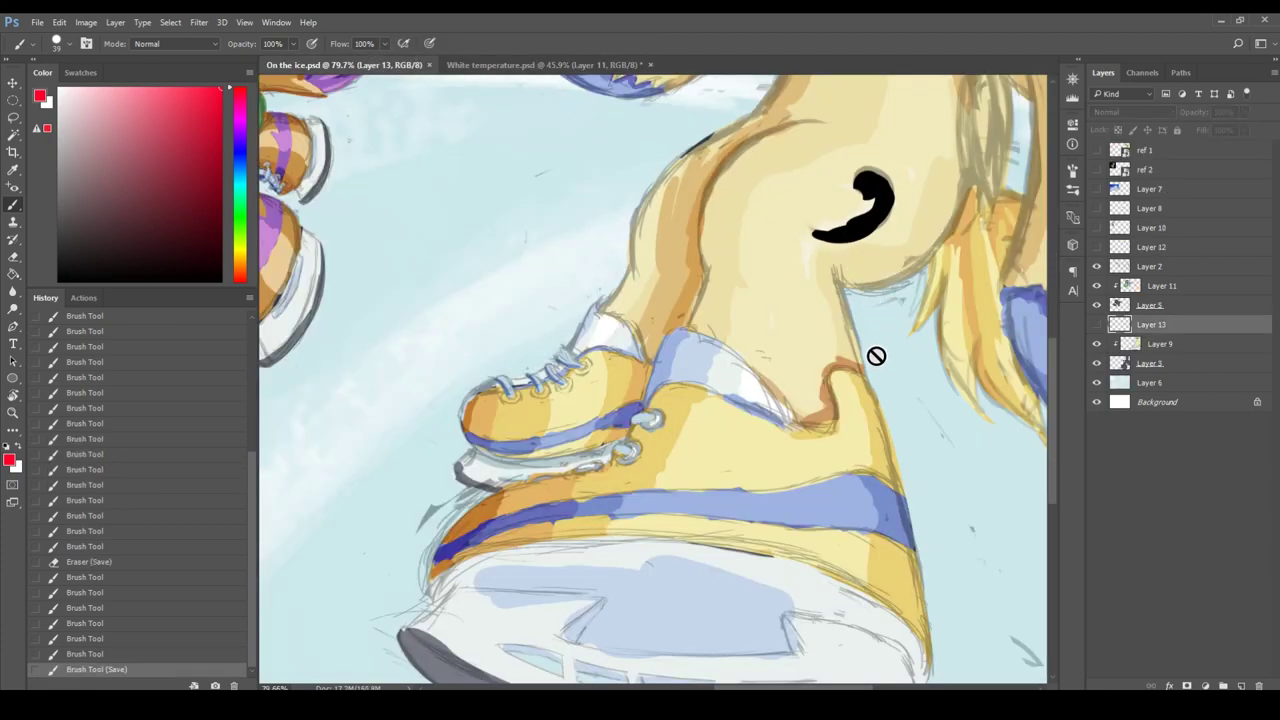
key("alt+bracketleft")
key("z")
key("ctrl+0")
key("b")
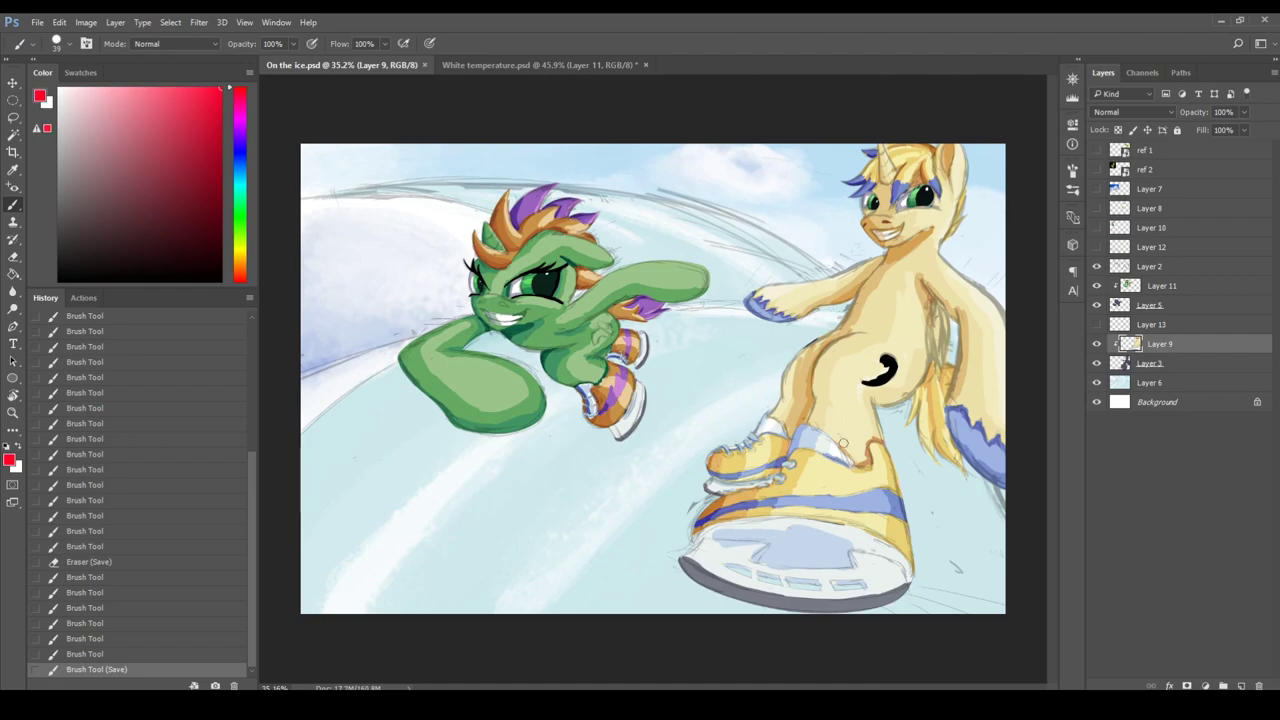
key("z")
left_click(872, 466)
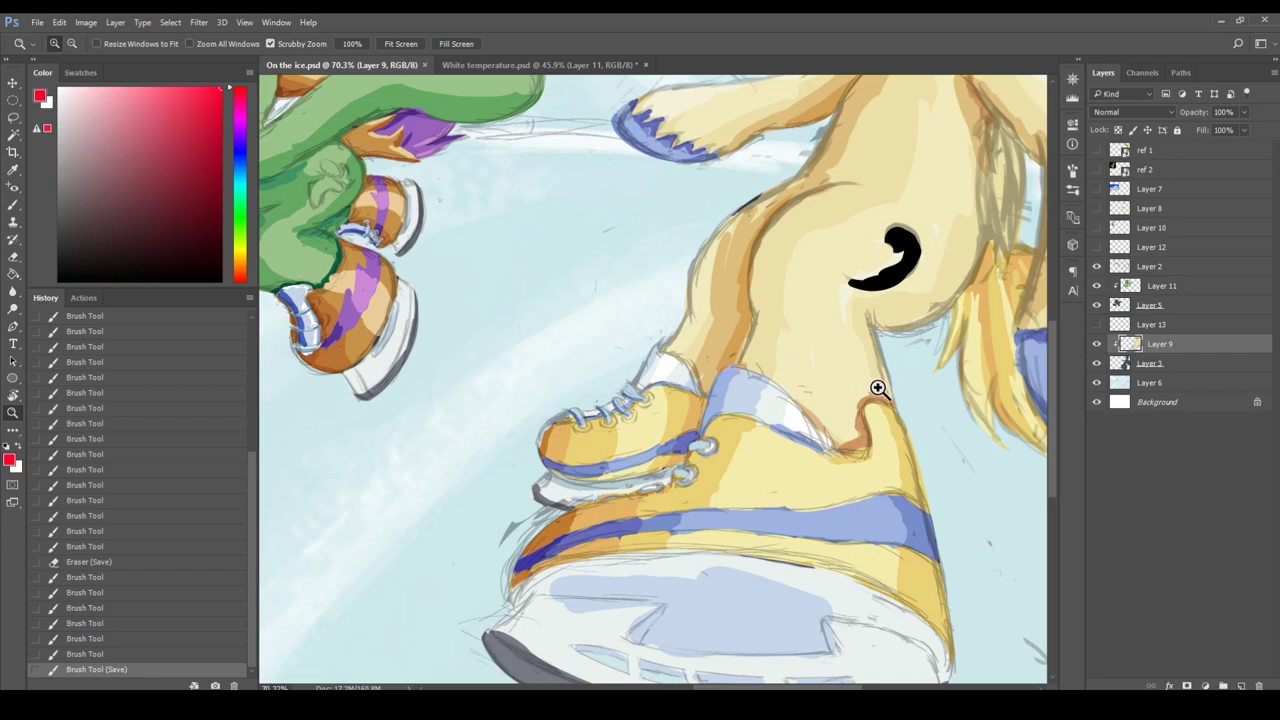
left_click_drag(877, 386, 808, 362)
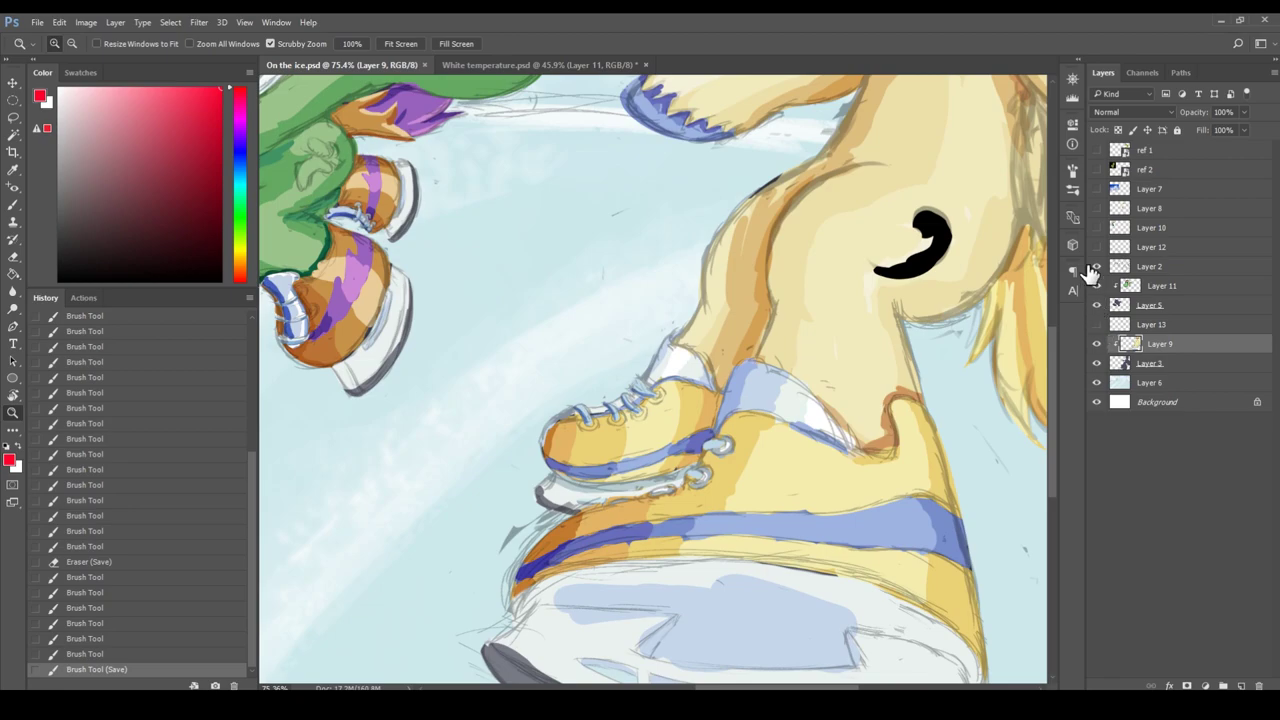
left_click(1097, 326)
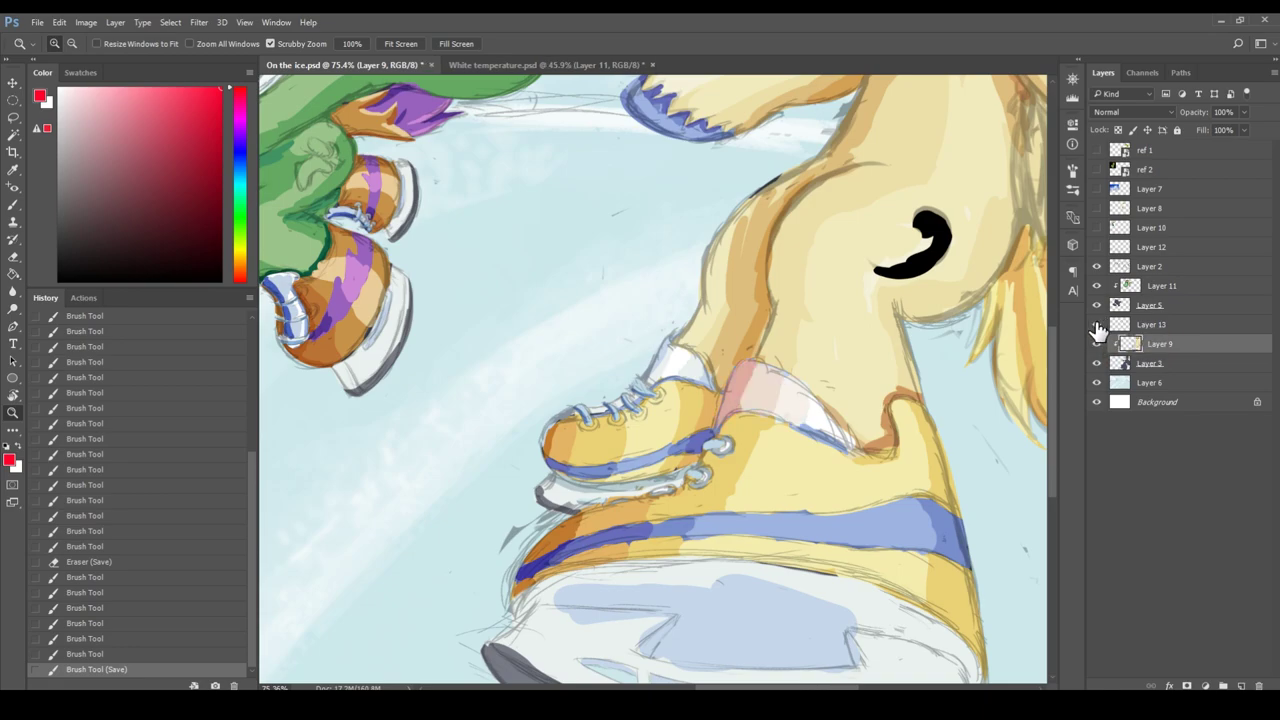
left_click_drag(963, 423, 894, 429)
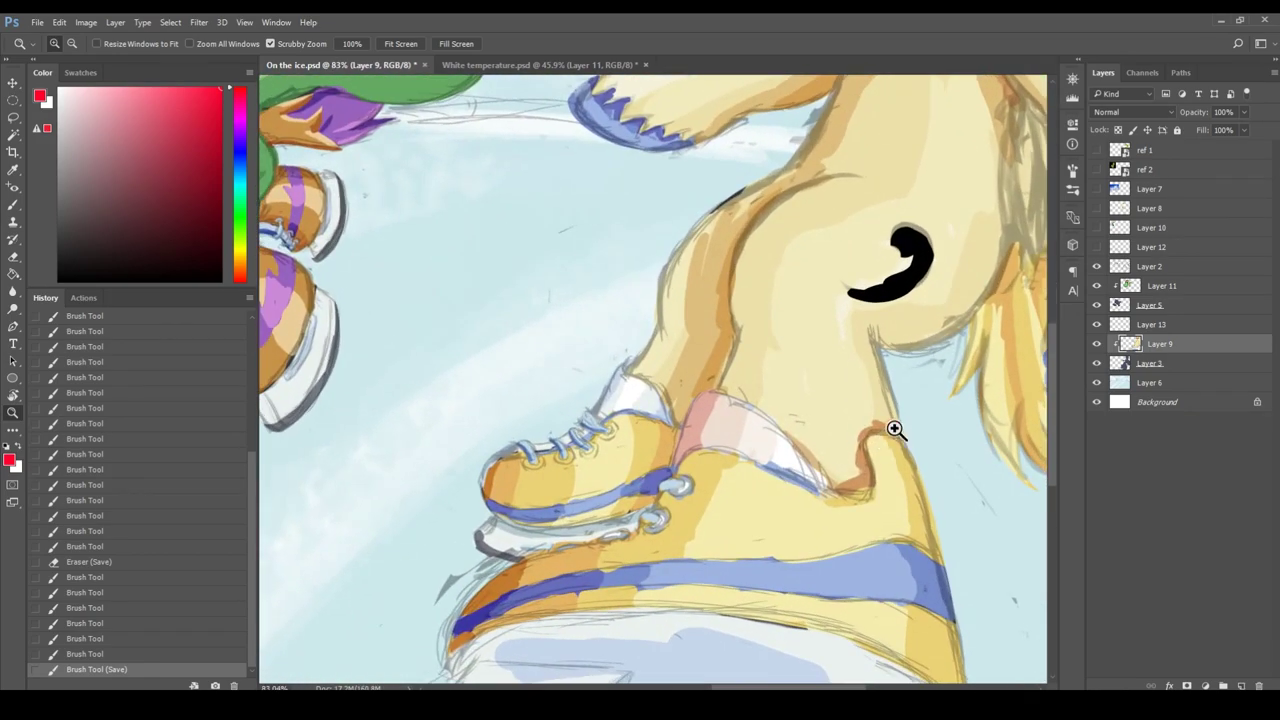
left_click(1096, 326)
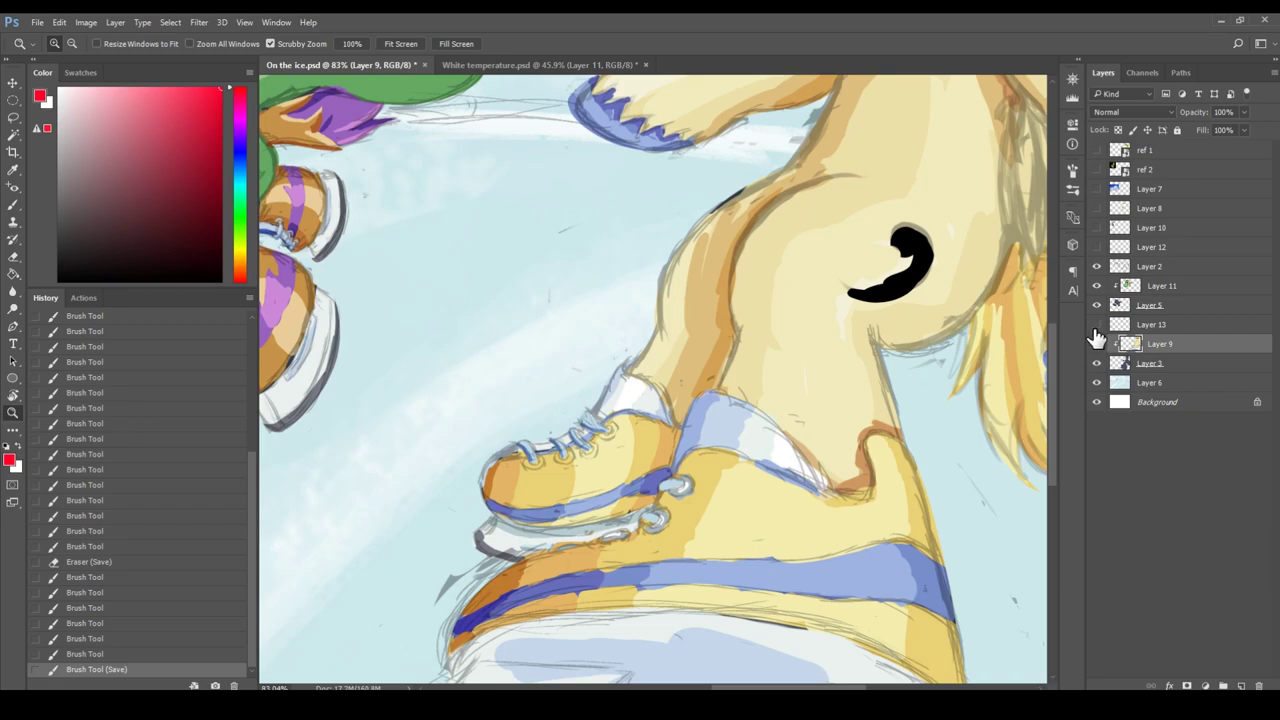
left_click_drag(957, 397, 908, 398)
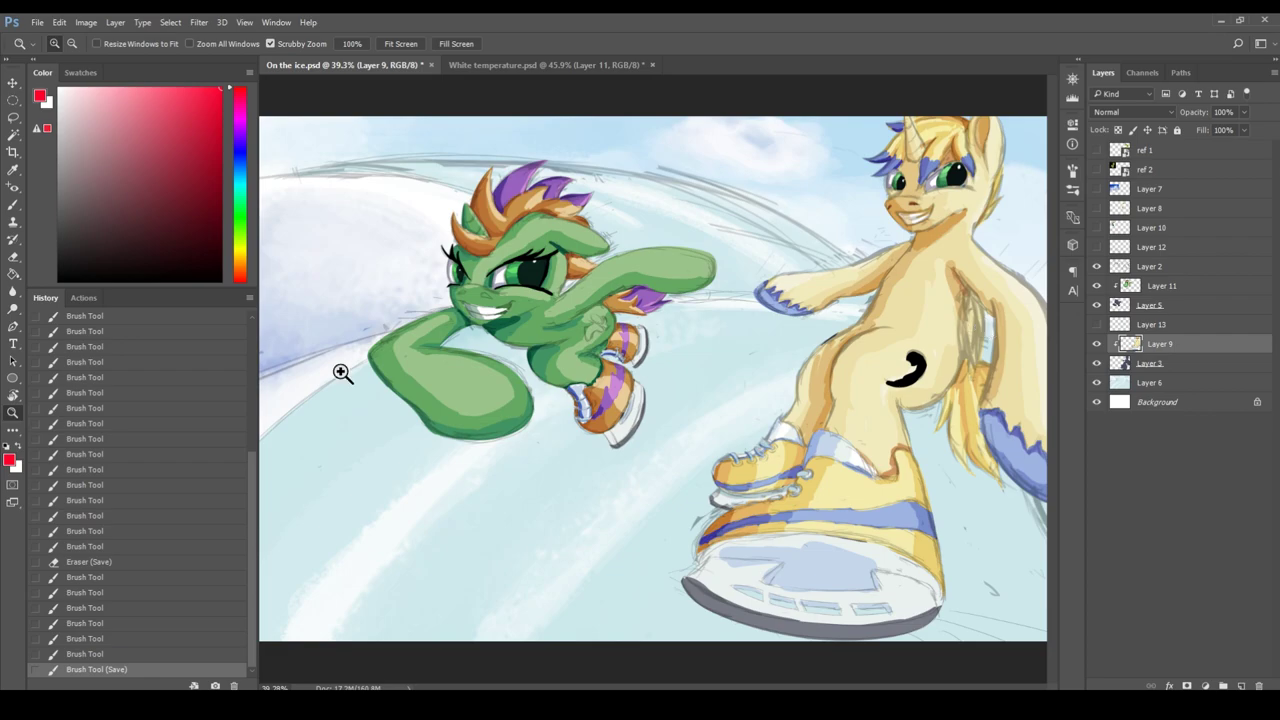
key("b")
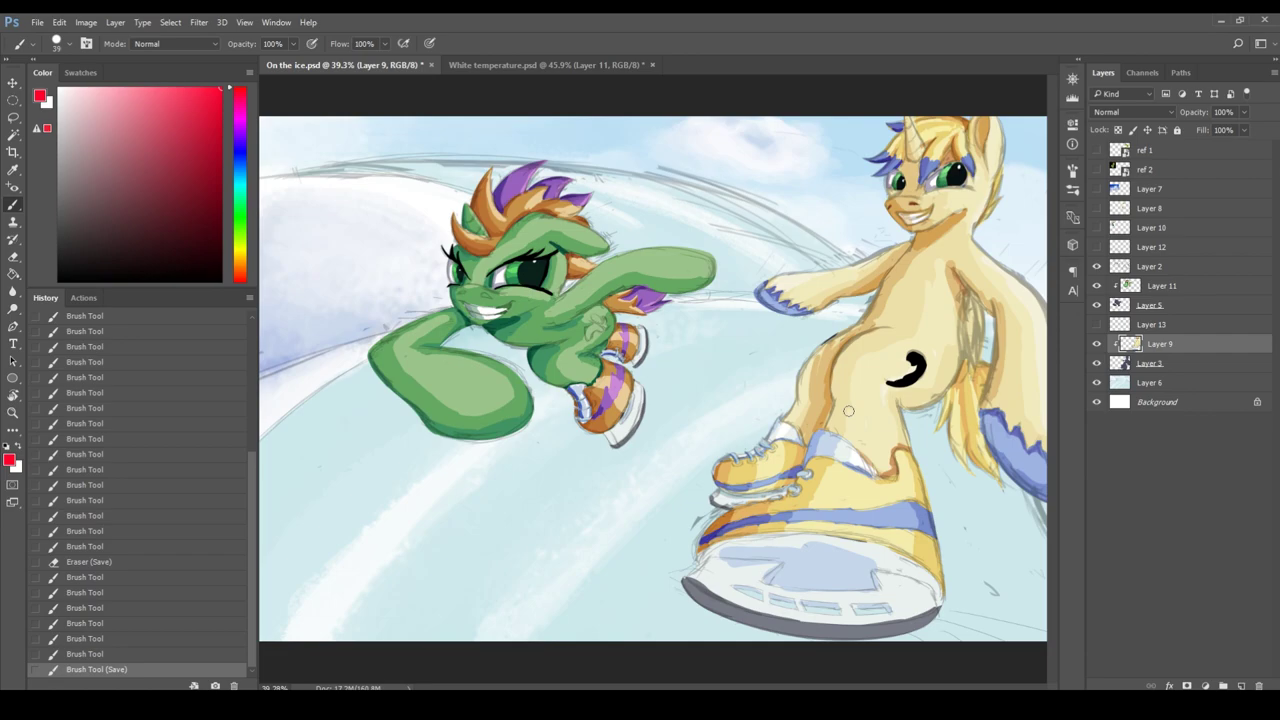
Back in White temperature.psd, try and undo red circles around the peach and blue spheres.
left_click(541, 65)
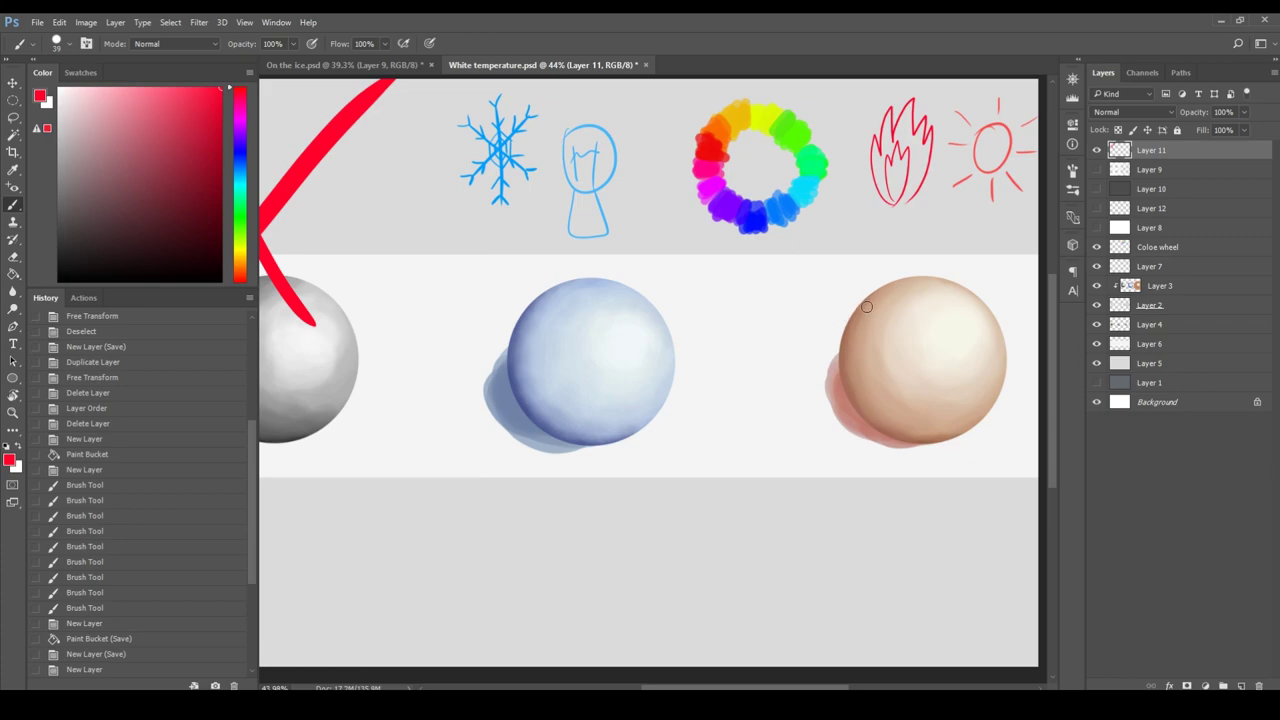
mouse_move(847, 320)
left_mouse_down()
mouse_move(837, 486)
mouse_move(811, 373)
mouse_move(813, 392)
left_mouse_up()
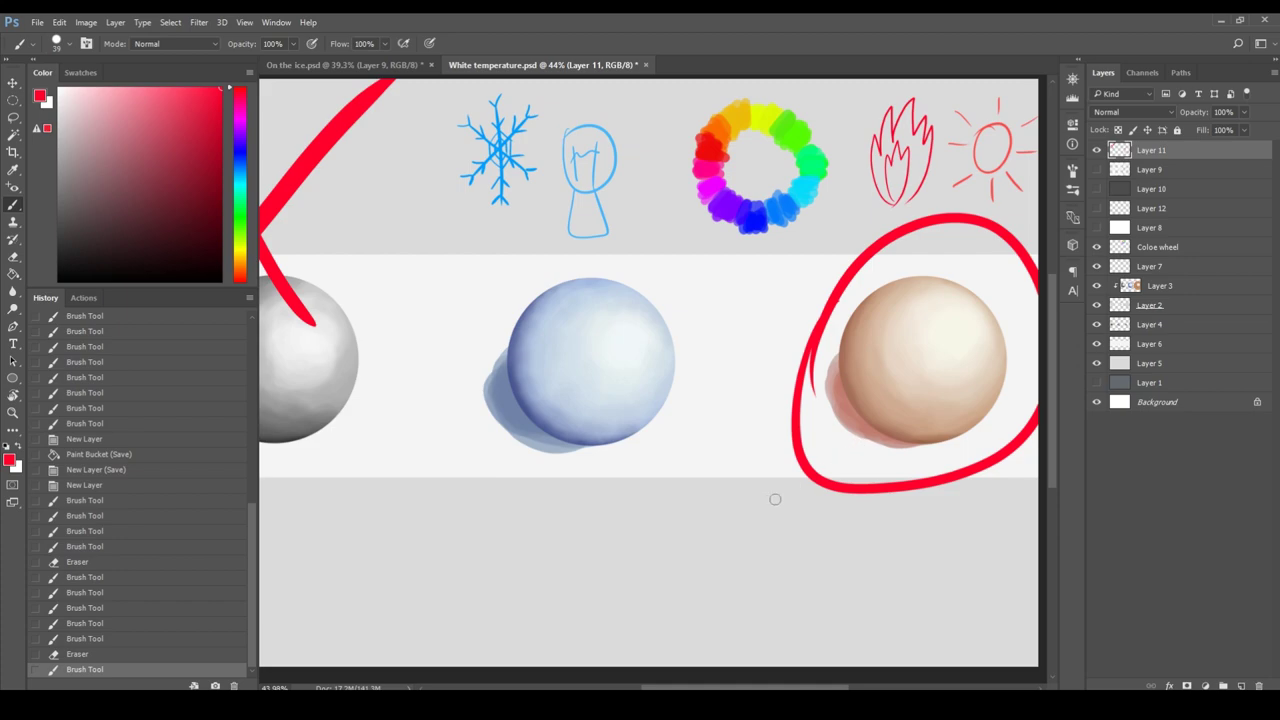
mouse_move(615, 484)
left_mouse_down()
mouse_move(707, 366)
mouse_move(491, 304)
mouse_move(566, 523)
mouse_move(667, 454)
mouse_move(678, 496)
left_mouse_up()
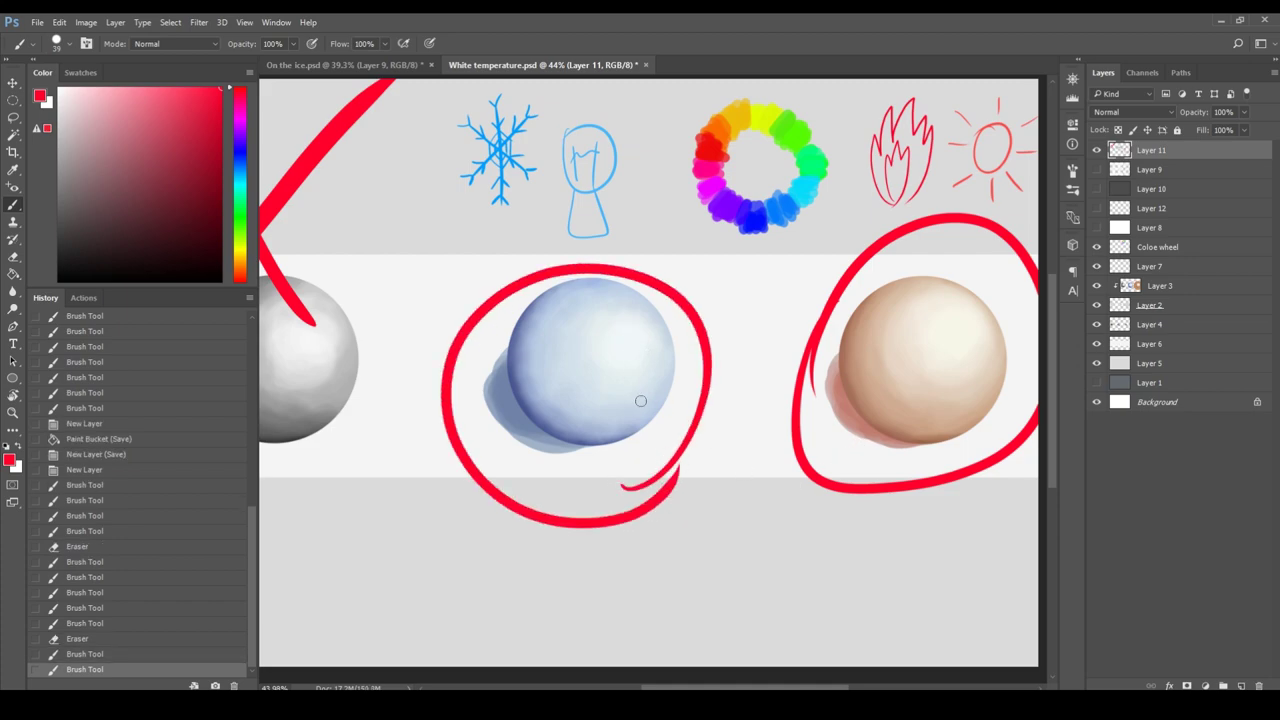
key("ctrl+alt+z")
key("ctrl+alt+z")
key("ctrl+minus")
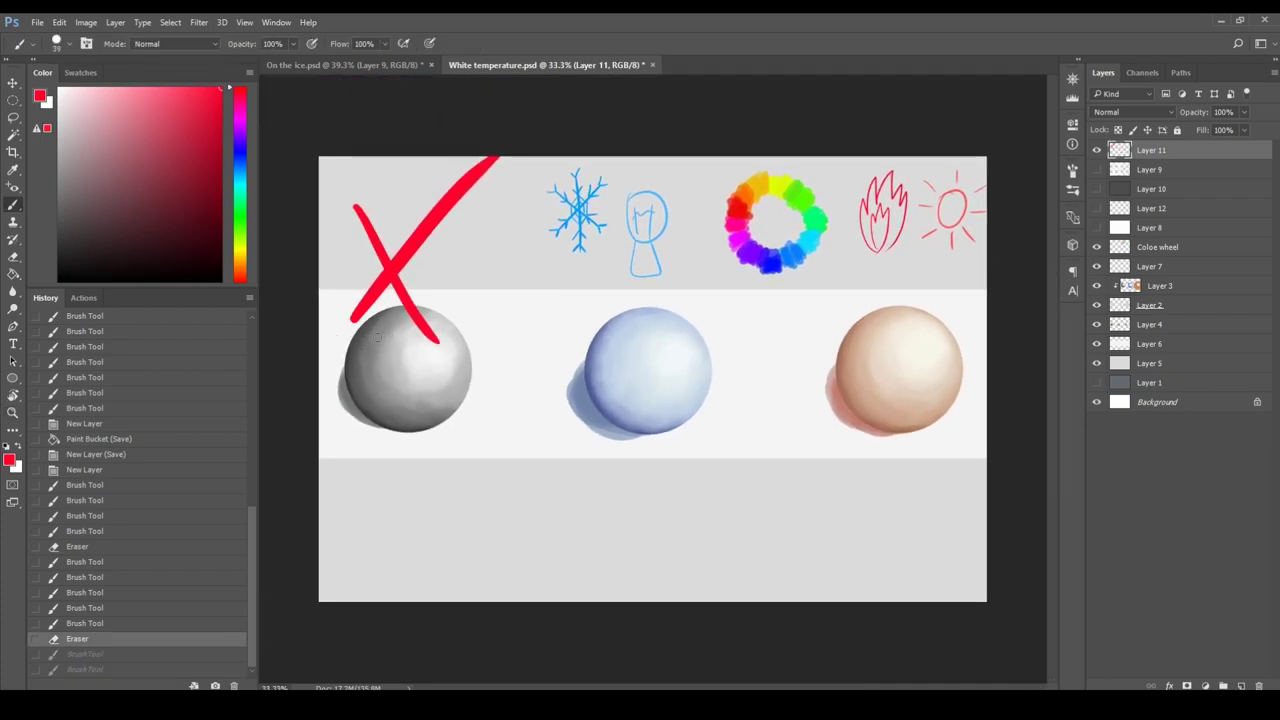
Try and undo a red loop and an extra cross over the grey sphere.
mouse_move(377, 337)
left_mouse_down()
mouse_move(430, 334)
mouse_move(332, 420)
left_mouse_up()
key("ctrl+alt+z")
left_click_drag(322, 326, 476, 458)
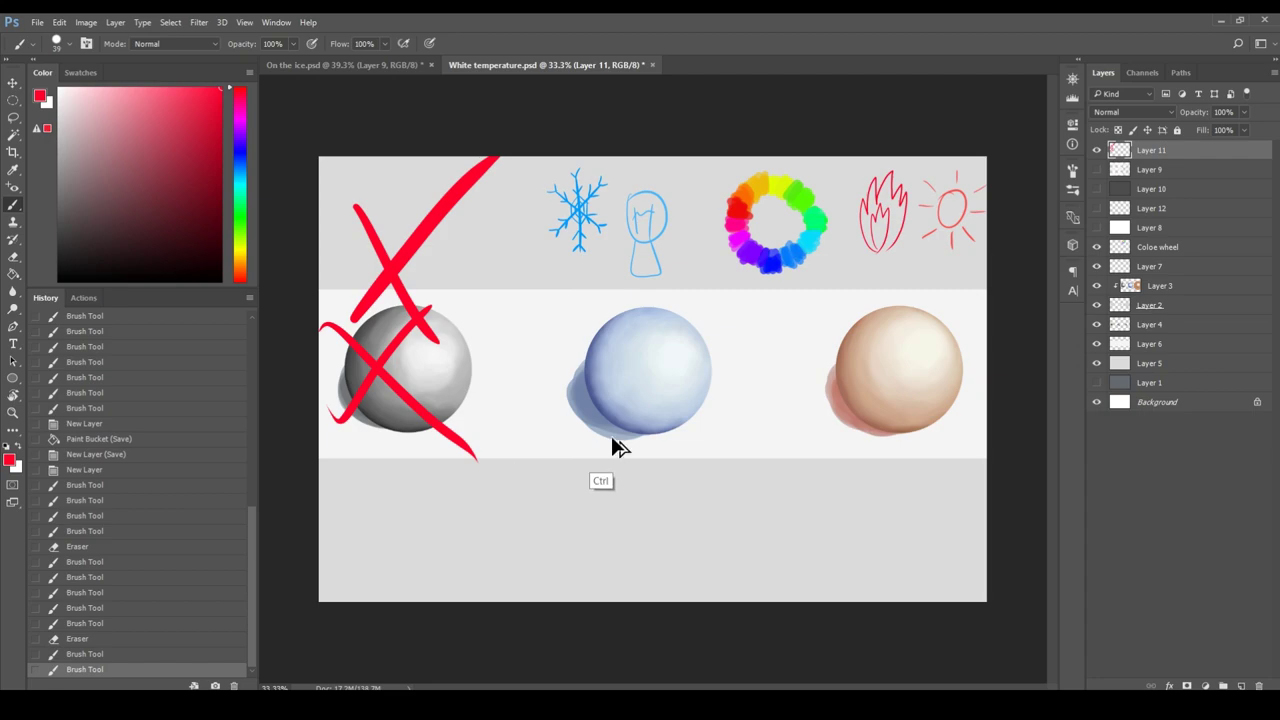
key("ctrl+alt+z")
key("ctrl+alt+z")
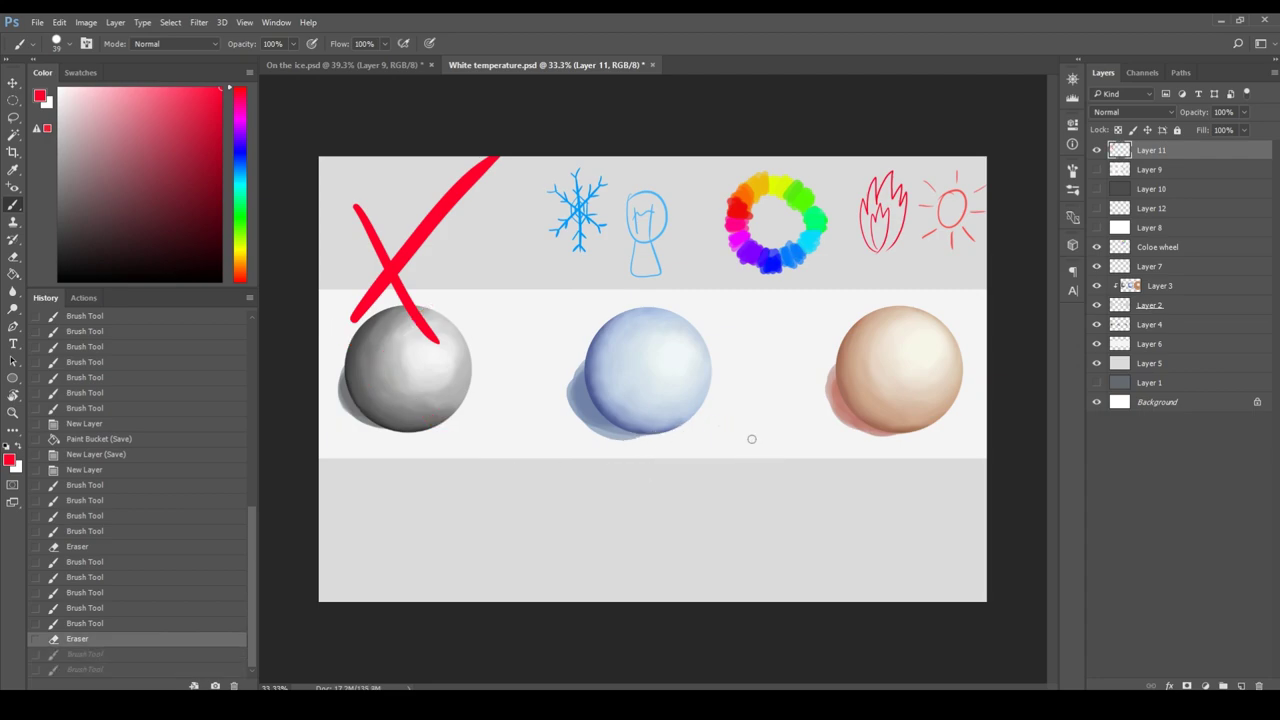
scroll(677, 323, "up", 4)
Sample a pale blue from the blue sphere's highlight and fine-tune its shade and hue.
left_click(671, 329, "alt")
left_click_drag(671, 329, 608, 348)
mouse_move(83, 100)
left_mouse_down()
mouse_move(69, 114)
mouse_move(69, 97)
left_mouse_up()
left_click(67, 106)
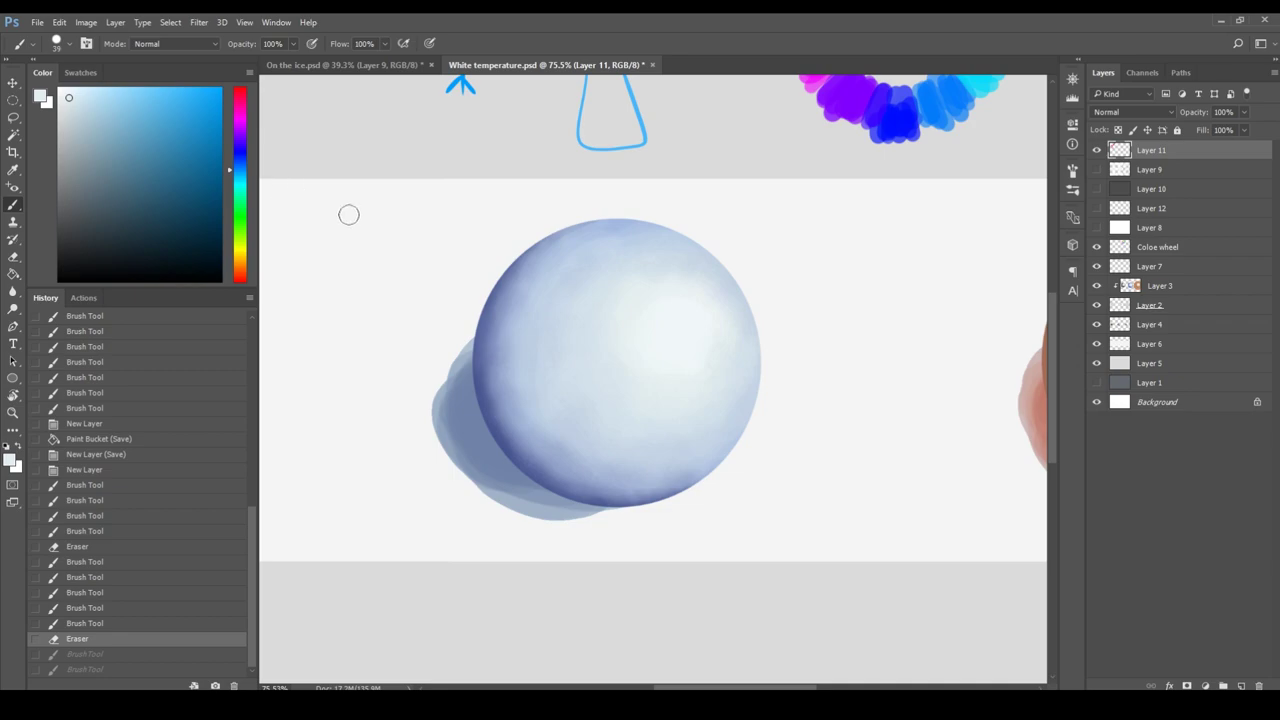
left_click_drag(692, 296, 610, 292)
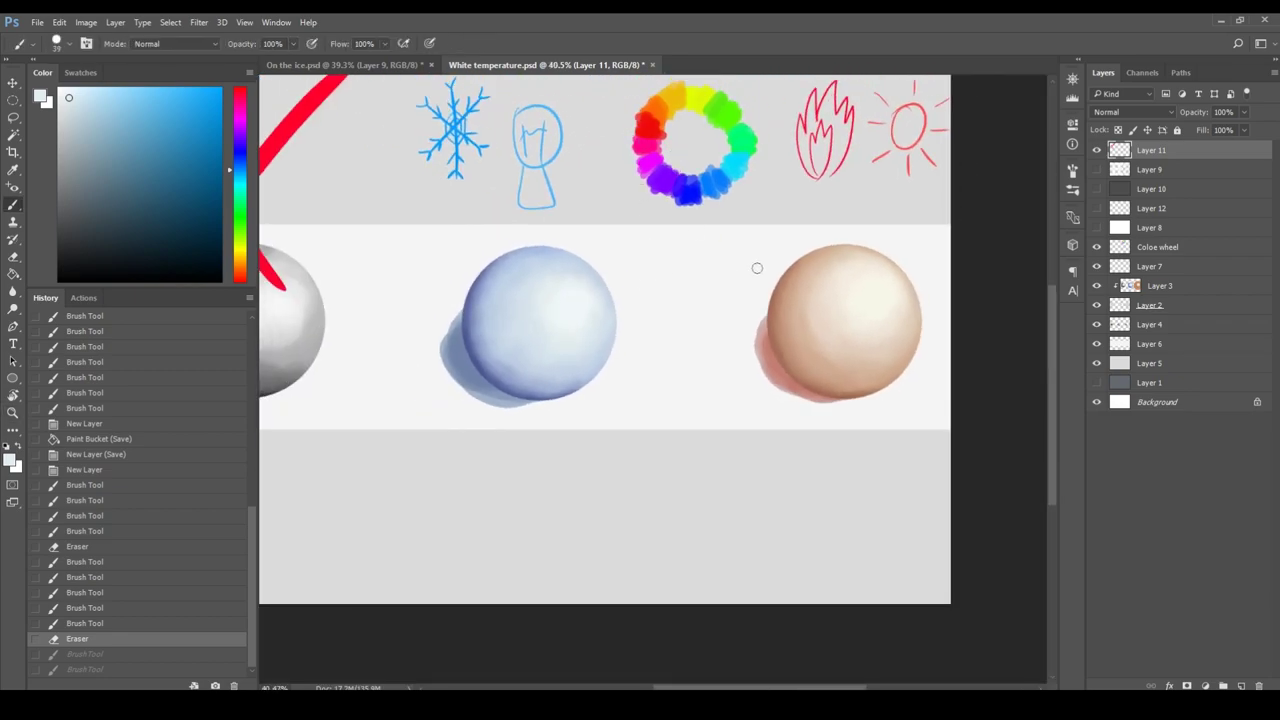
left_click_drag(237, 185, 244, 150)
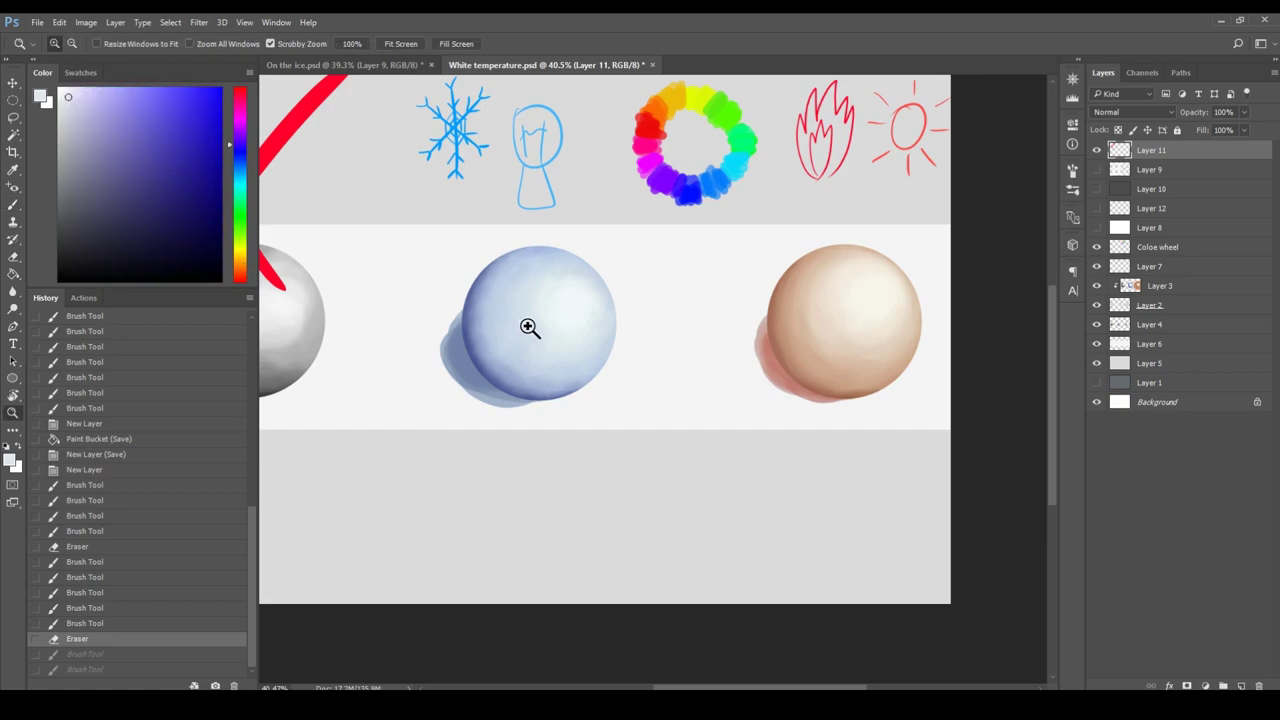
scroll(528, 329, "up", 1)
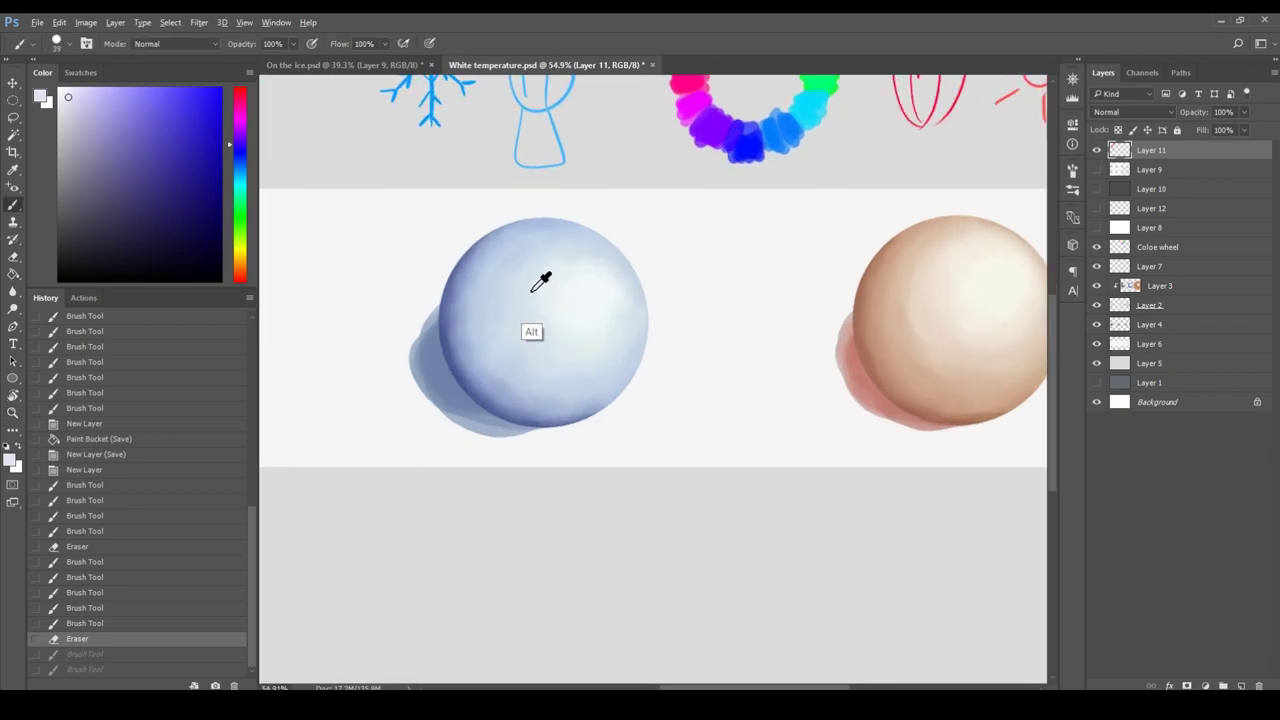
Sample a deeper cyan-blue from the blue sphere and save White temperature.psd.
left_click(556, 292, "alt")
mouse_move(558, 292)
left_mouse_down()
mouse_move(474, 330)
mouse_move(456, 362)
mouse_move(563, 271)
mouse_move(482, 342)
mouse_move(543, 297)
left_mouse_up()
left_click_drag(78, 106, 147, 174)
key("ctrl+minus")
key("ctrl+s")
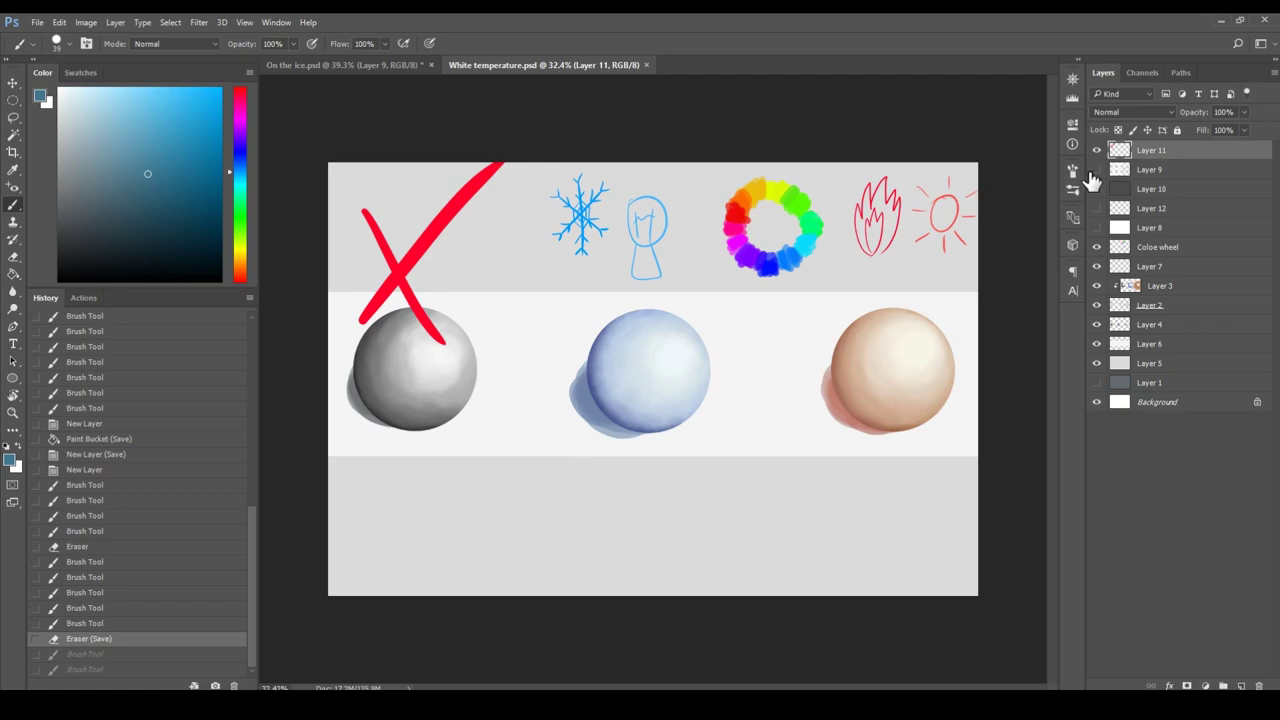
Show Layers 9, 10 and 12, then hide Layer 10's grey backdrop so the blobs sit on white.
left_click_drag(1096, 169, 1100, 215)
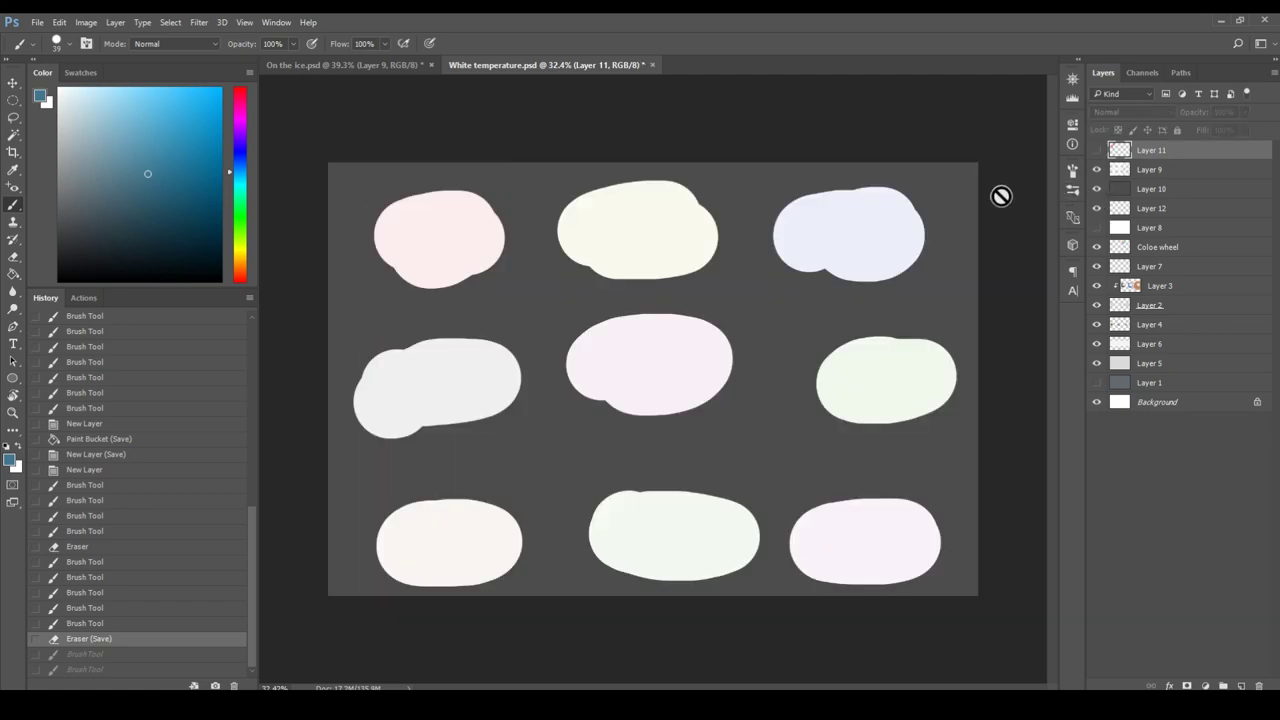
left_click(1096, 189)
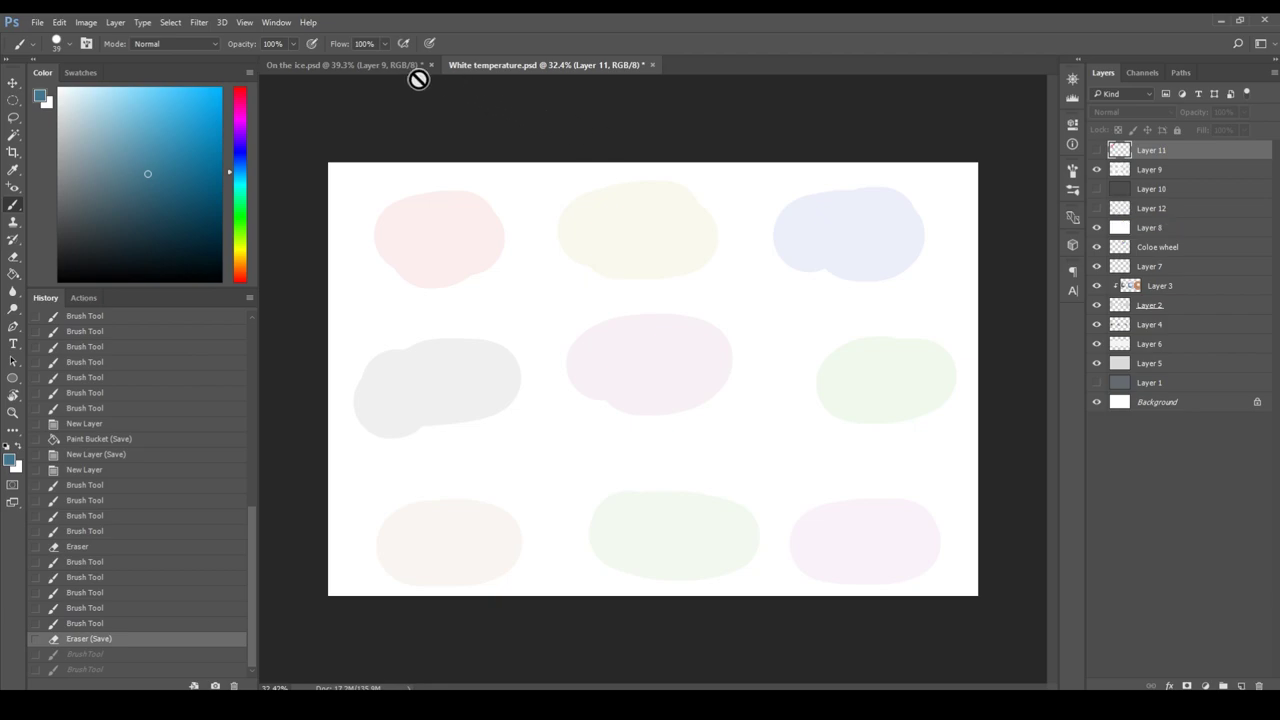
Bring the On the ice painting into view and zoom in slightly.
left_click(388, 65)
key("z")
left_click(877, 442)
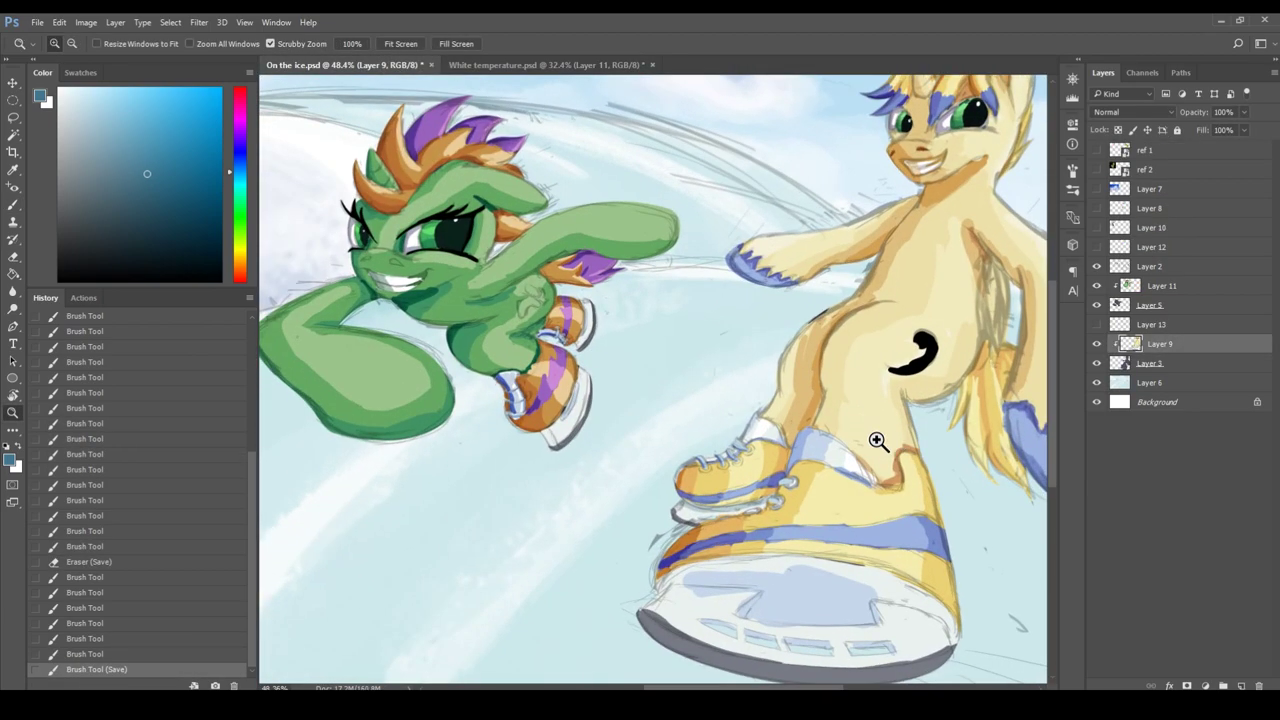
Sample a light ice blue from the background and turn on Layer 9's skate highlight.
key("b")
left_click(689, 363, "alt")
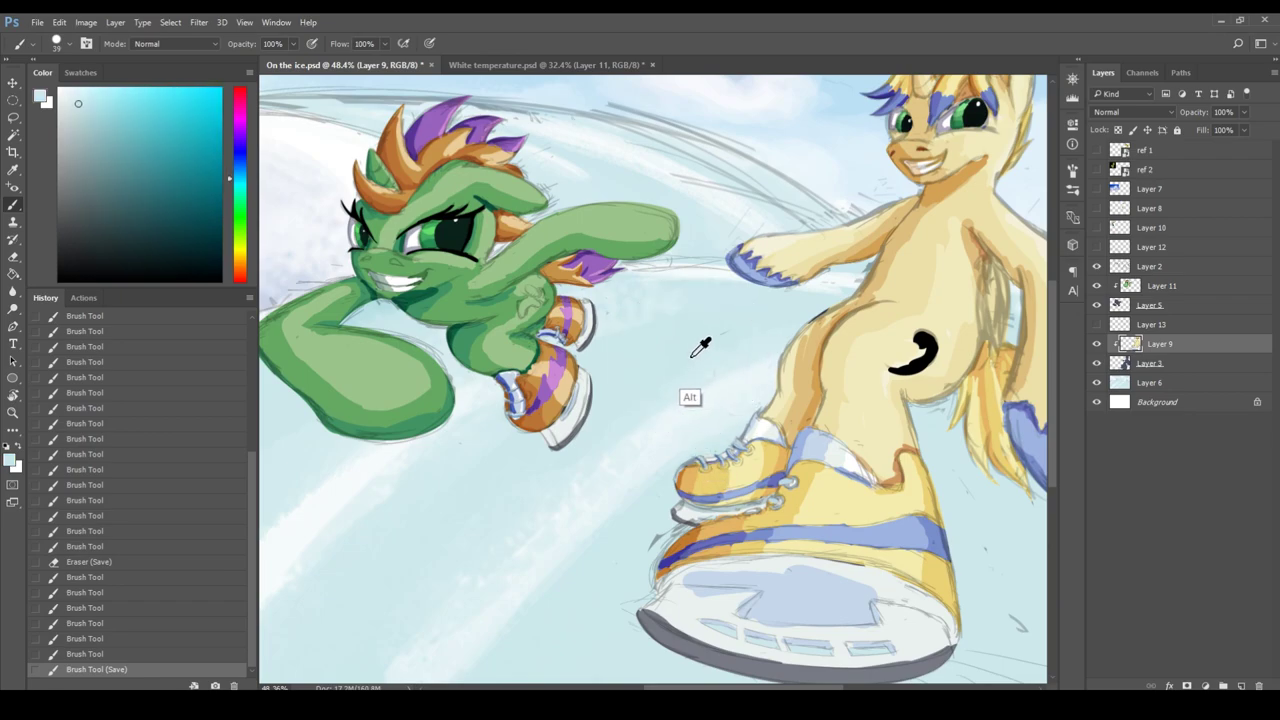
left_click_drag(855, 447, 826, 445)
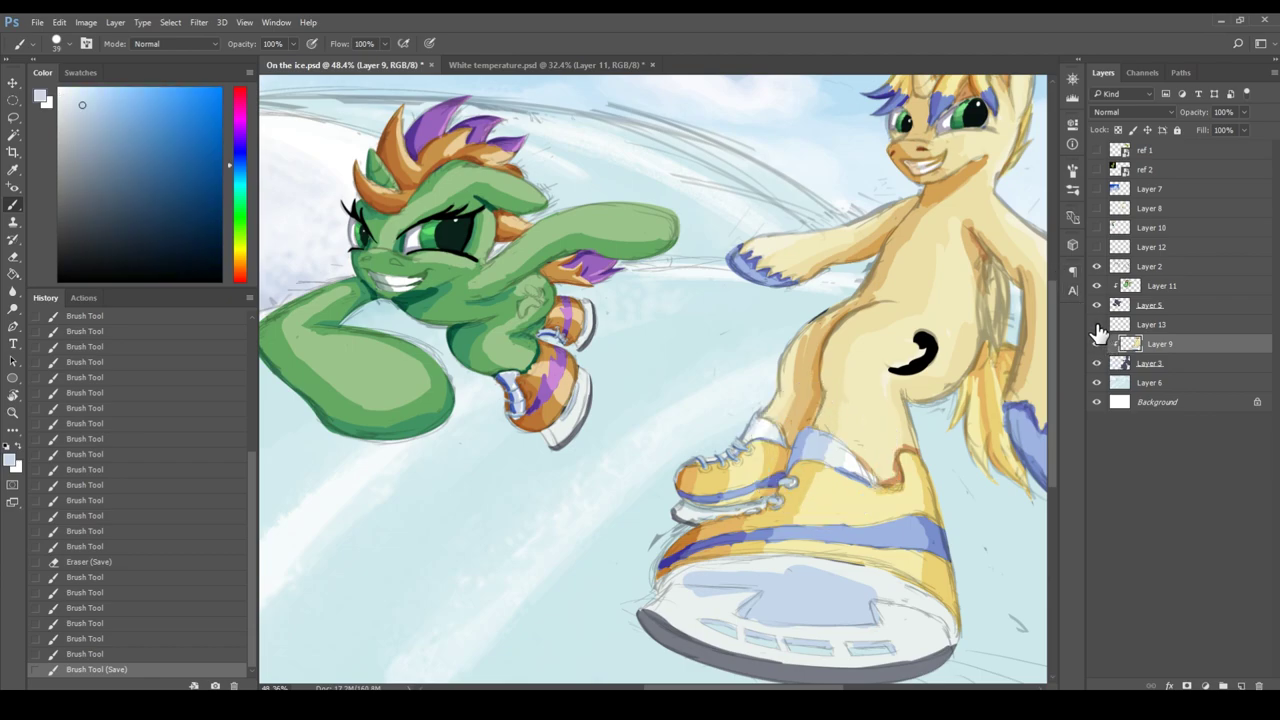
left_click(1096, 343)
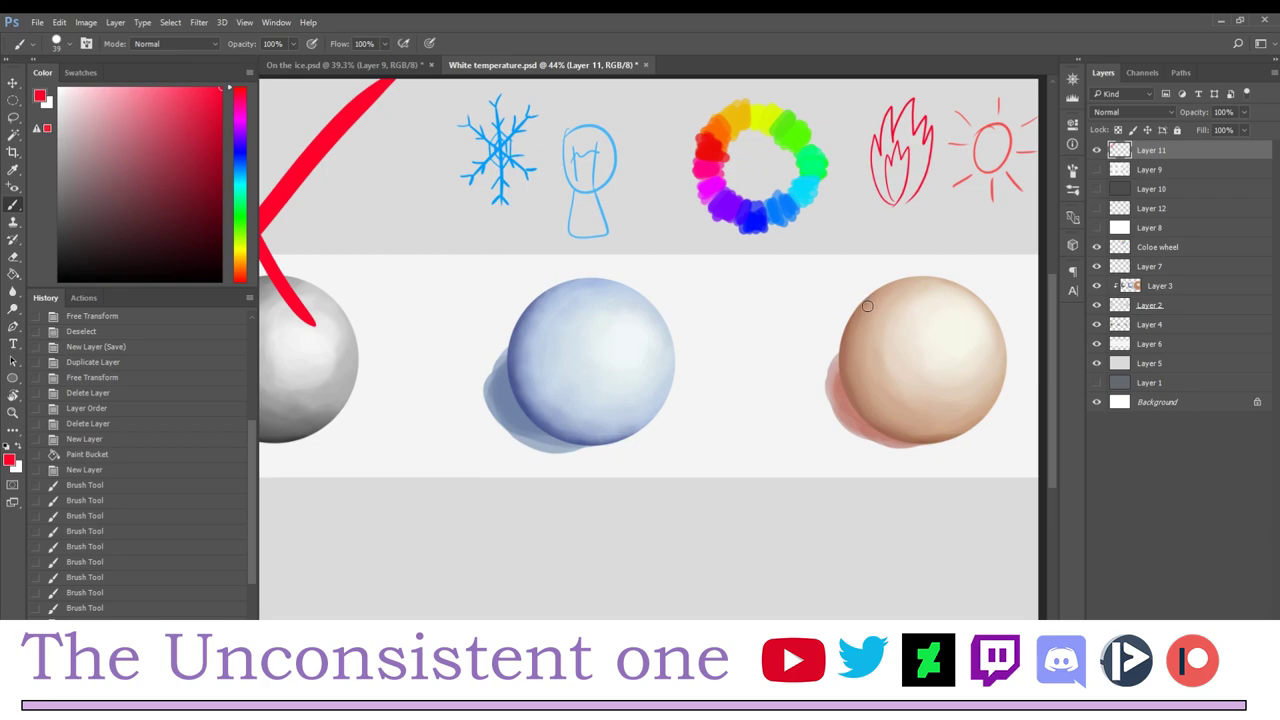
mouse_move(842, 298)
left_mouse_down()
mouse_move(840, 487)
mouse_move(812, 398)
left_mouse_up()
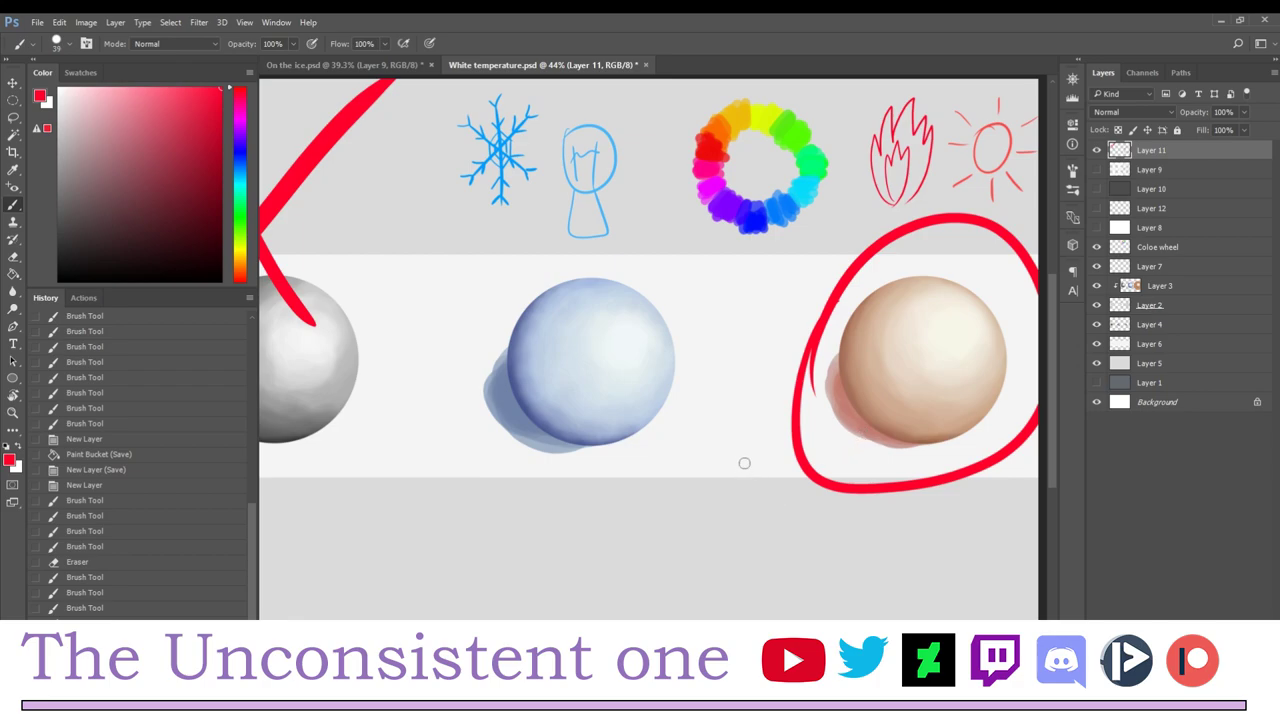
mouse_move(619, 483)
left_mouse_down()
mouse_move(707, 366)
mouse_move(490, 304)
mouse_move(566, 523)
mouse_move(667, 455)
left_mouse_up()
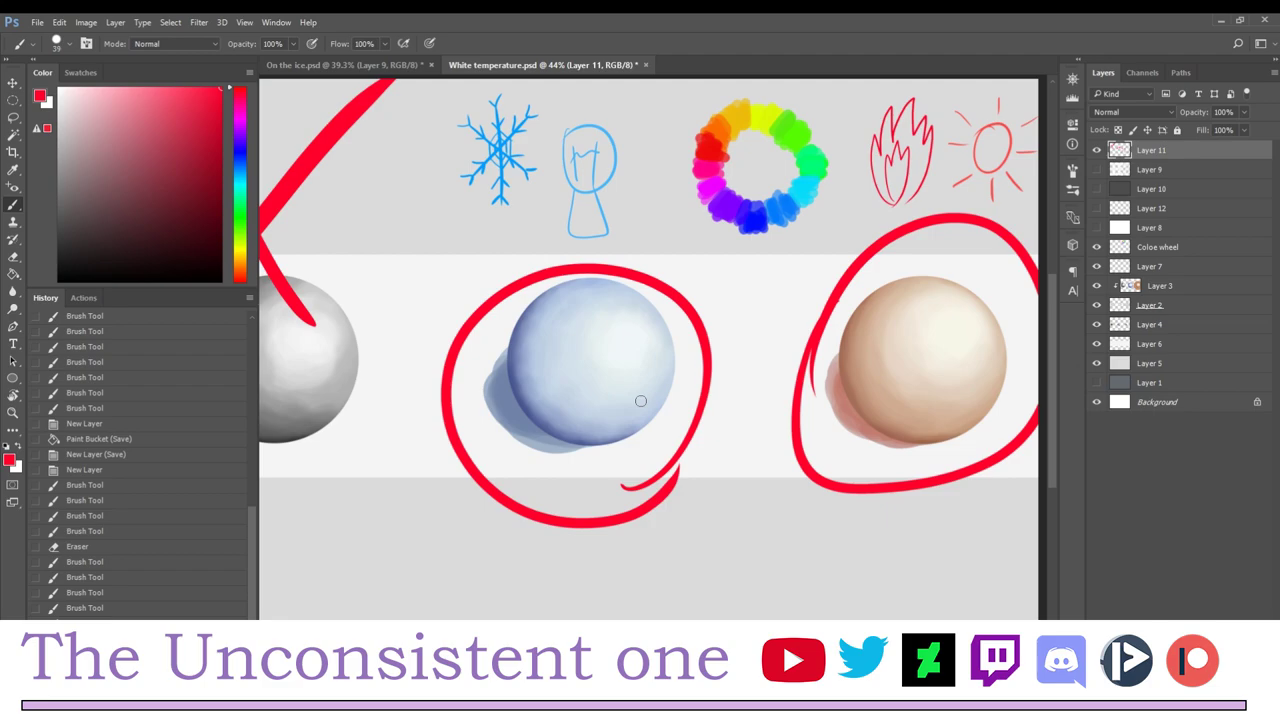
key("ctrl+alt+z")
key("ctrl+alt+z")
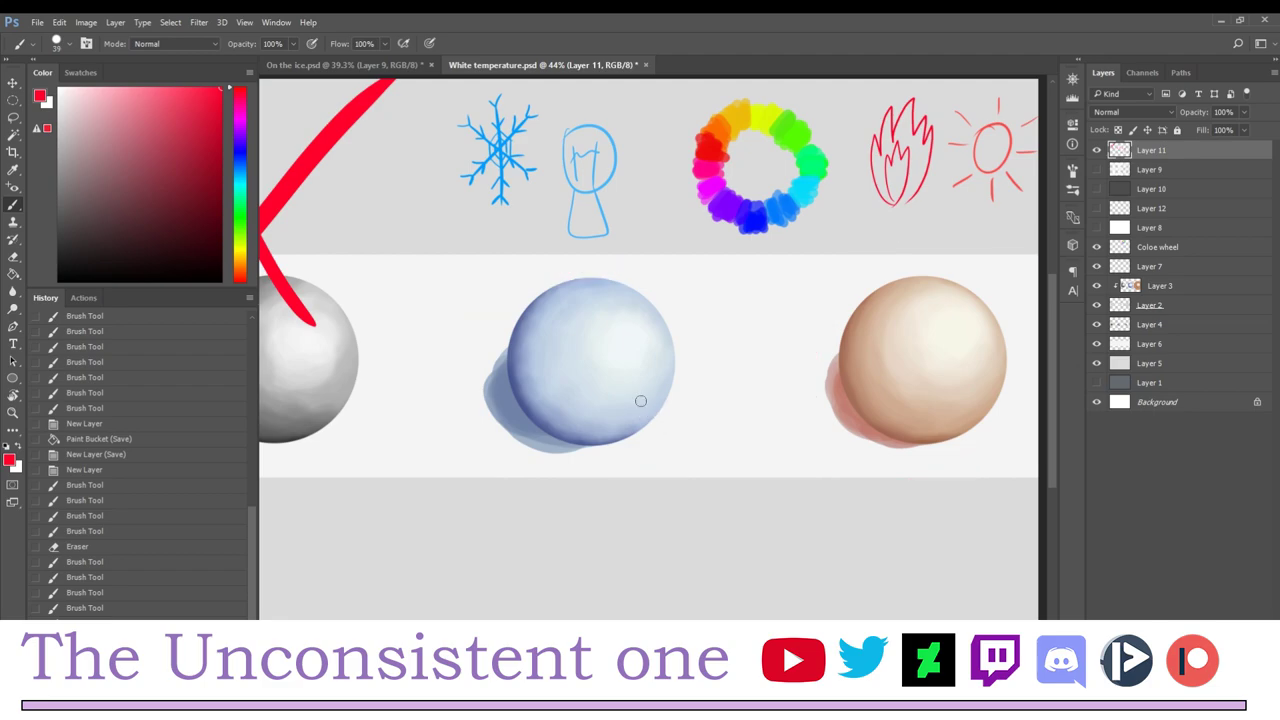